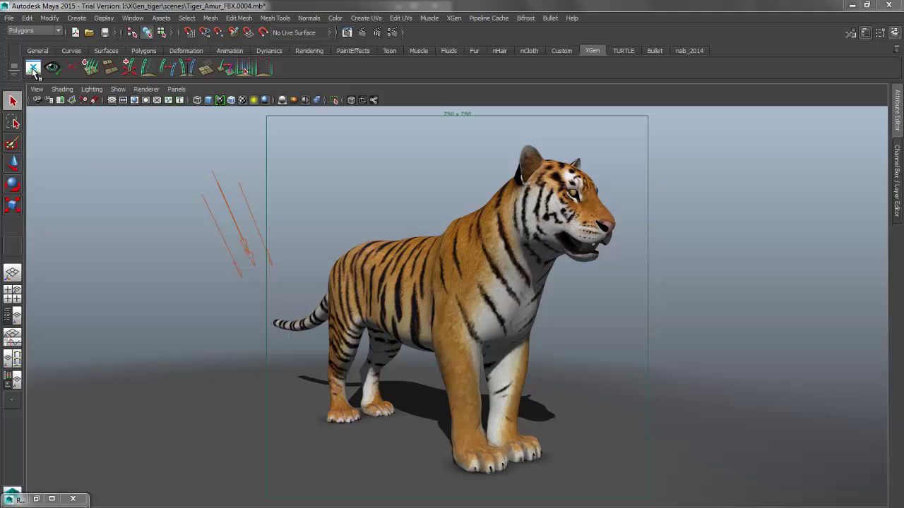
- Open the XGen window and show its getting-started options
{"action": "left_click", "coordinate": [454, 19]}
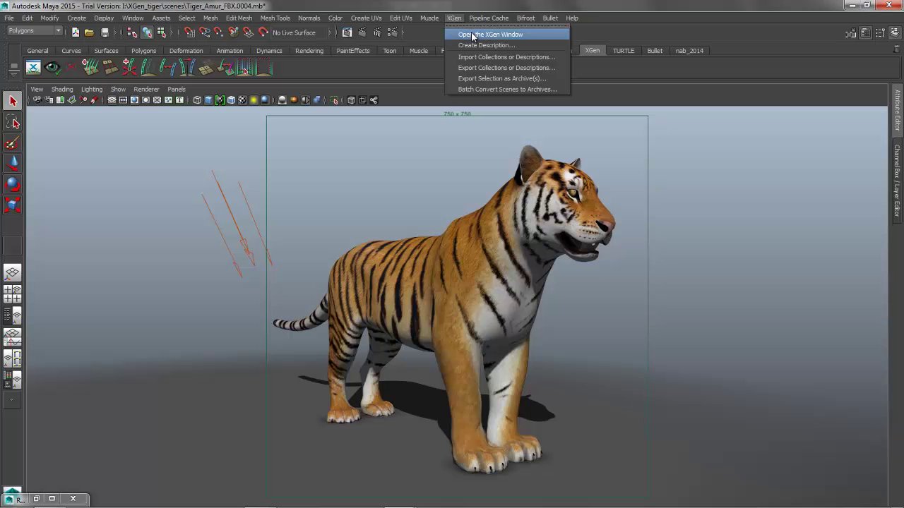
{"action": "left_click", "coordinate": [525, 33]}
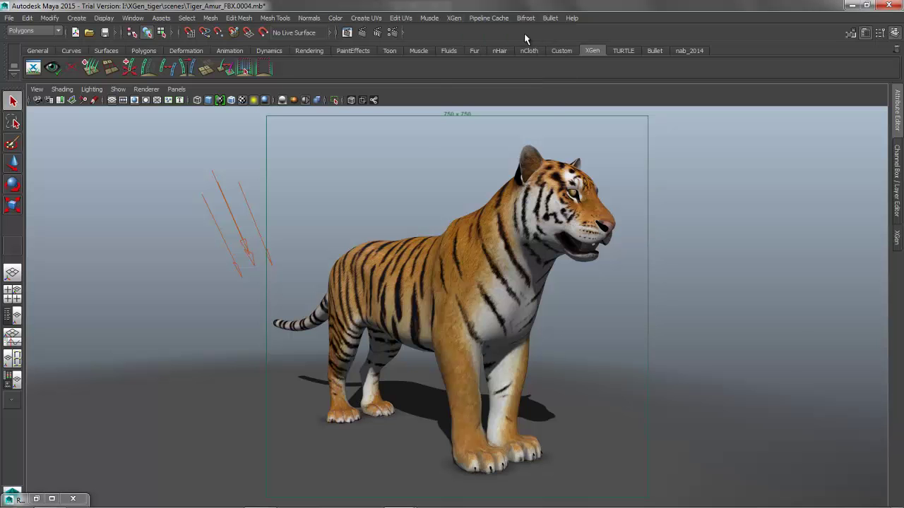
{"action": "left_click", "coordinate": [894, 244]}
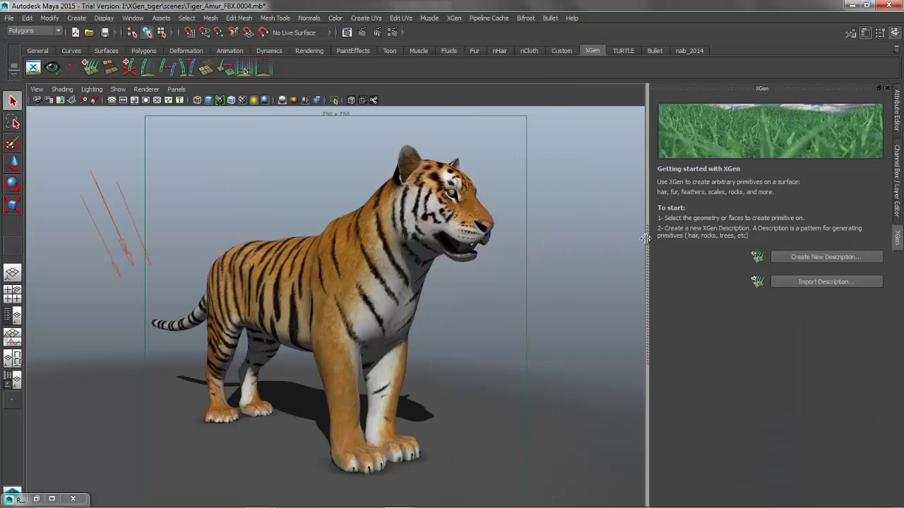
- Start a new XGen description on the tiger's body, named fur, in a new collection named tiger
{"action": "left_click", "coordinate": [381, 282]}
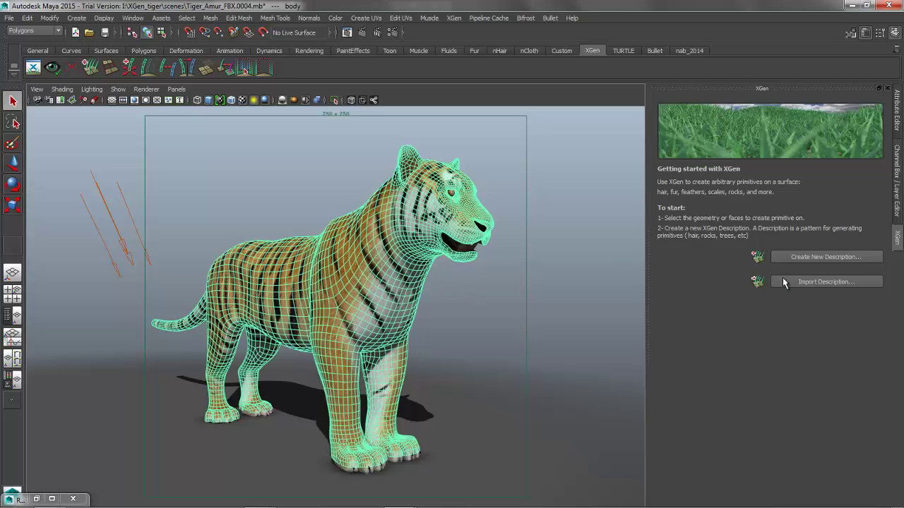
{"action": "left_click", "coordinate": [812, 257]}
{"action": "double_click", "coordinate": [438, 130]}
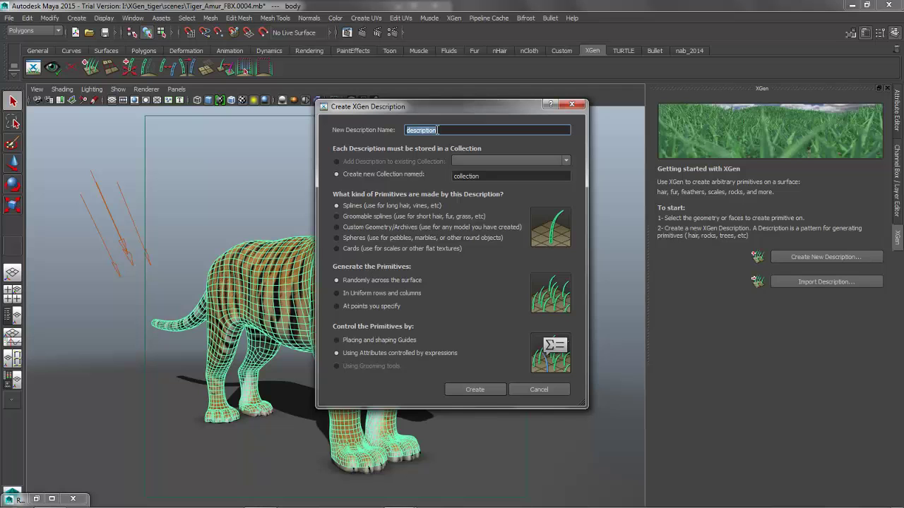
{"action": "type", "text": "fur"}
{"action": "double_click", "coordinate": [480, 176]}
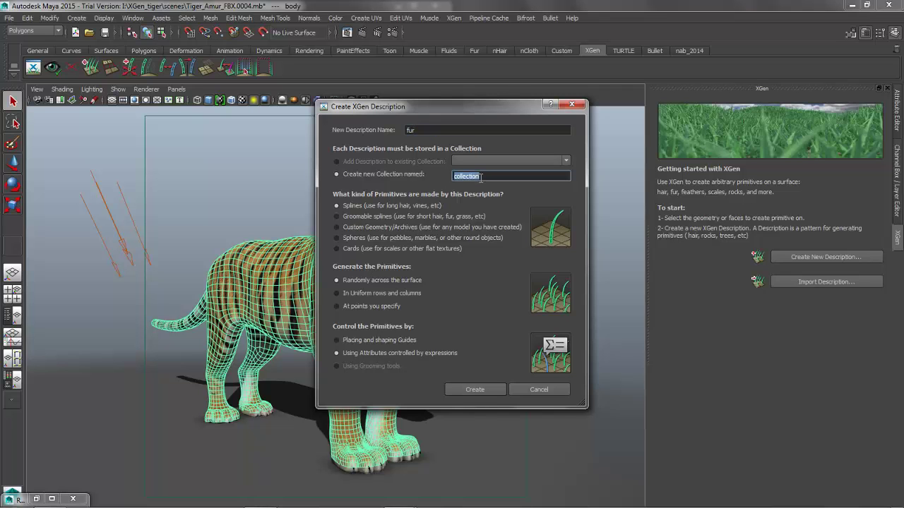
{"action": "type", "text": "tiger"}
- Choose groomable splines as the primitive kind and create the description
{"action": "left_click_drag", "start_coordinate": [475, 105], "coordinate": [665, 107]}
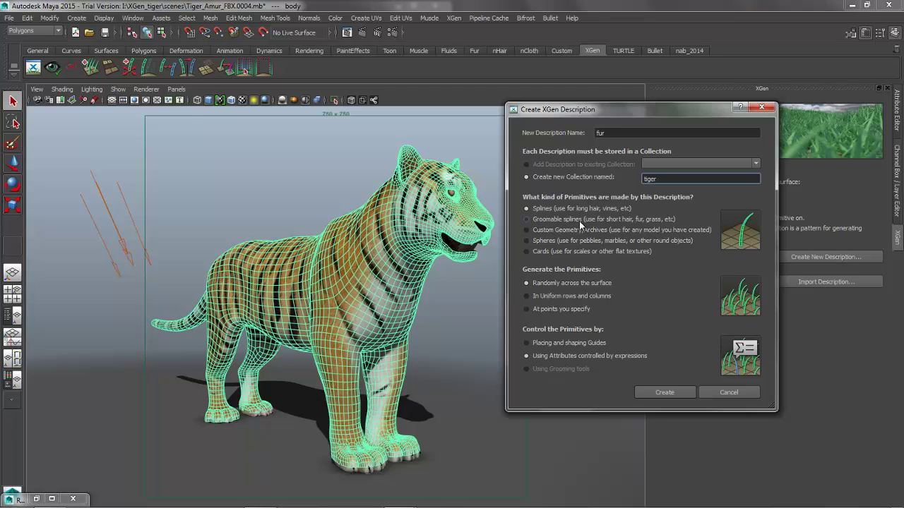
{"action": "left_click", "coordinate": [525, 219]}
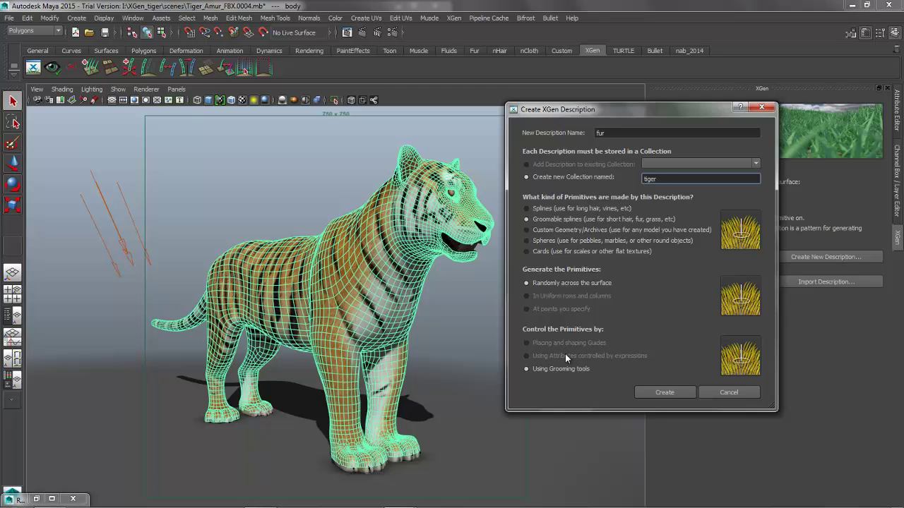
{"action": "left_click", "coordinate": [664, 393]}
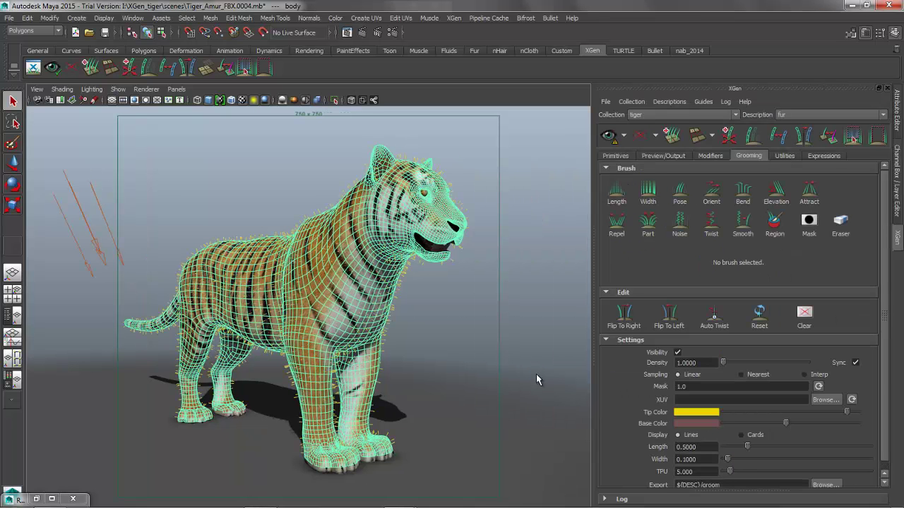
- Deselect the tiger body and set the groom density to 10
{"action": "left_click", "coordinate": [452, 320]}
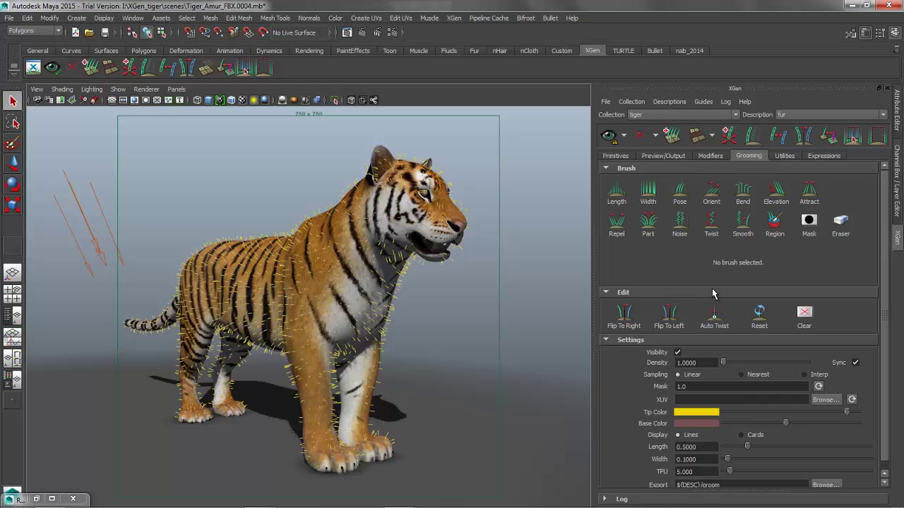
{"action": "double_click", "coordinate": [698, 362]}
{"action": "type", "text": "10"}
{"action": "key", "text": "Return"}
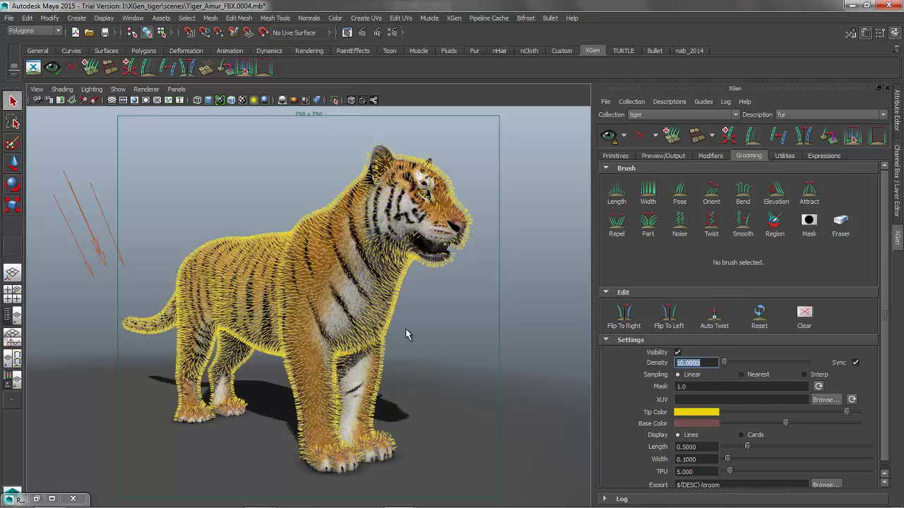
{"action": "right_click_drag", "start_coordinate": [354, 303], "coordinate": [418, 309], "text": "alt"}
{"action": "middle_click_drag", "start_coordinate": [440, 283], "coordinate": [453, 321], "text": "alt"}
{"action": "left_click_drag", "start_coordinate": [342, 320], "coordinate": [368, 317], "text": "alt"}
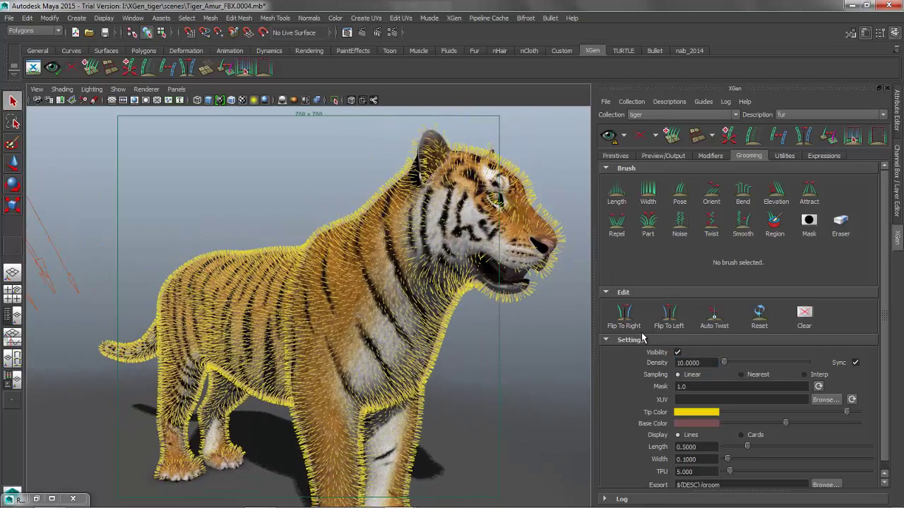
{"action": "left_click_drag", "start_coordinate": [403, 258], "coordinate": [432, 248], "text": "alt"}
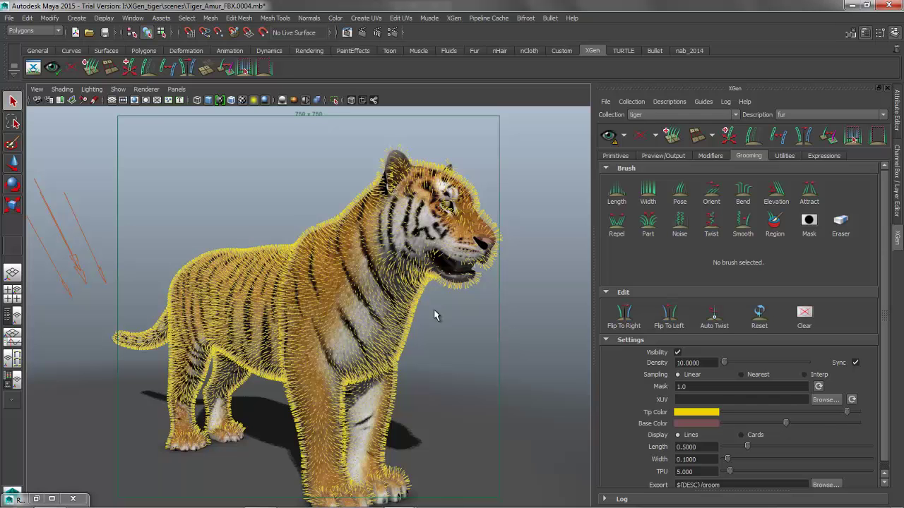
- Examine the fur's generator and primitive attributes and the available primitive types, keeping Spline
{"action": "left_click", "coordinate": [616, 156]}
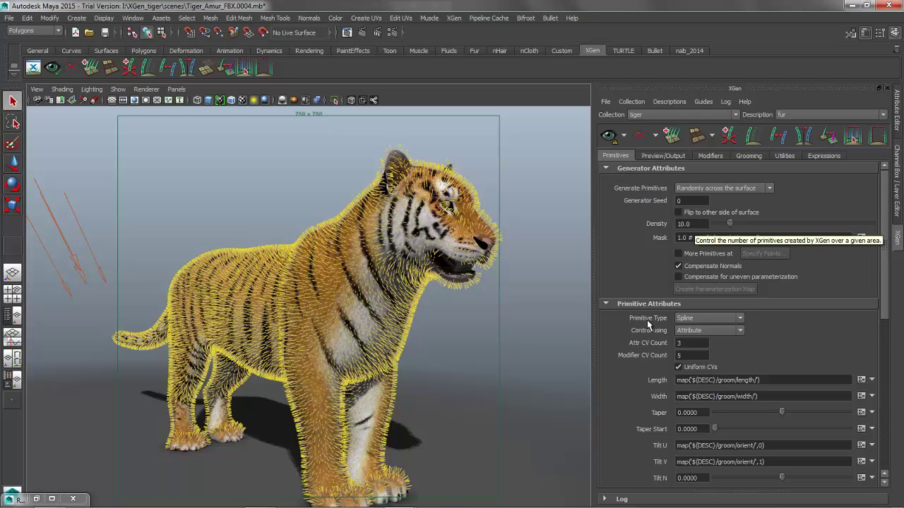
{"action": "left_click_drag", "start_coordinate": [886, 290], "coordinate": [886, 335]}
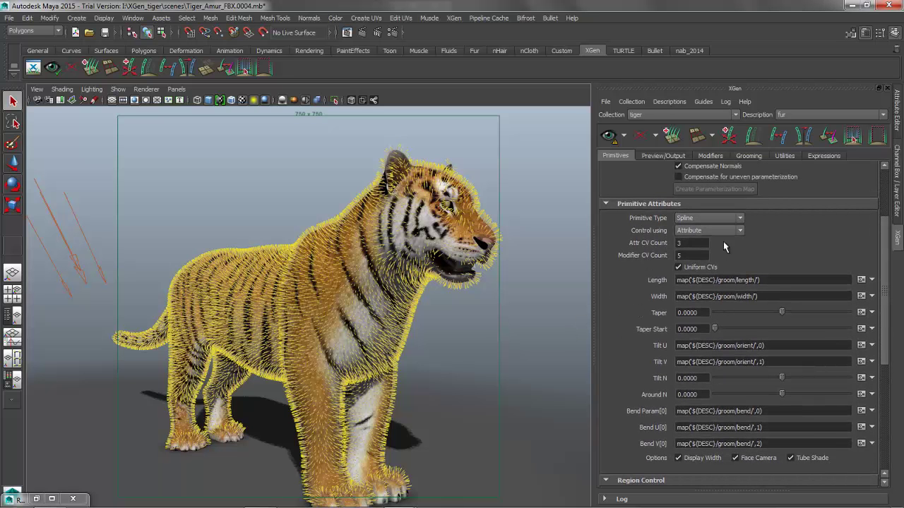
{"action": "left_click", "coordinate": [721, 218]}
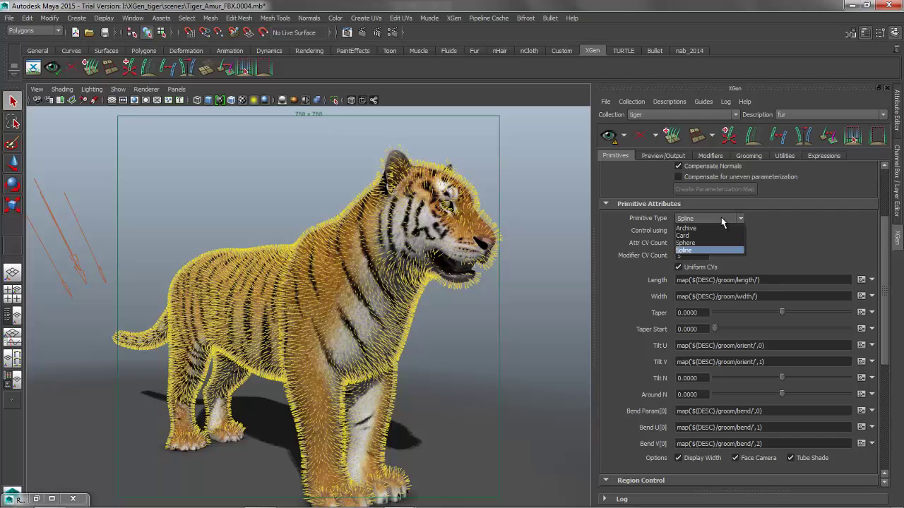
{"action": "left_click", "coordinate": [710, 250]}
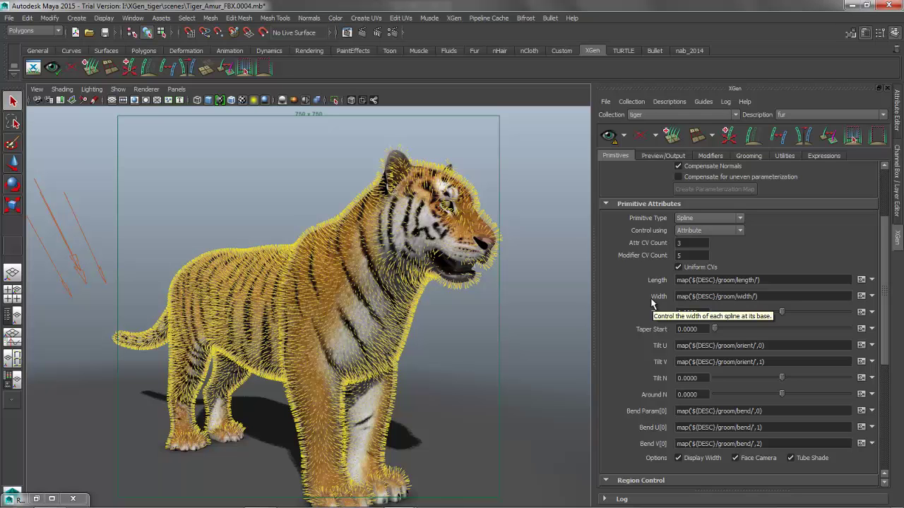
- Examine the fur's preview and output settings, including the available output operations, keeping Render
{"action": "left_click", "coordinate": [658, 157]}
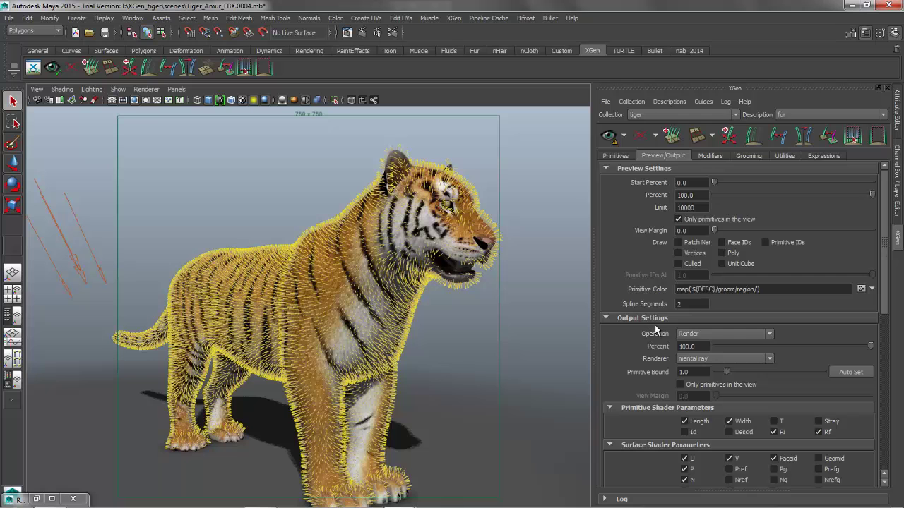
{"action": "left_click", "coordinate": [745, 336]}
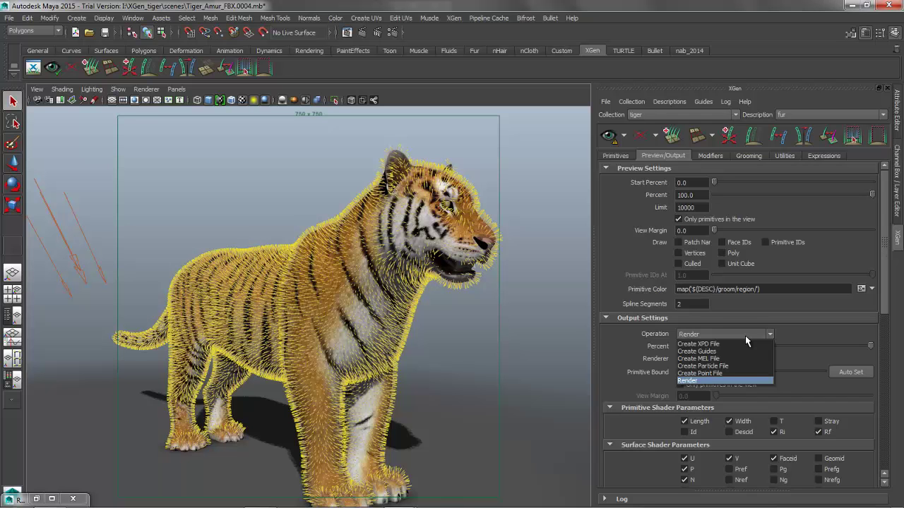
{"action": "left_click", "coordinate": [858, 331]}
{"action": "left_click_drag", "start_coordinate": [884, 252], "coordinate": [886, 308]}
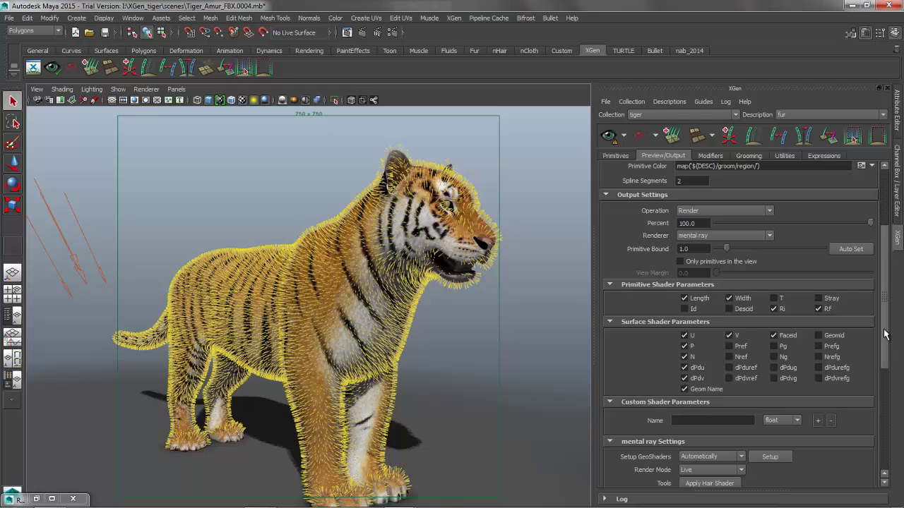
{"action": "left_click_drag", "start_coordinate": [888, 343], "coordinate": [872, 245]}
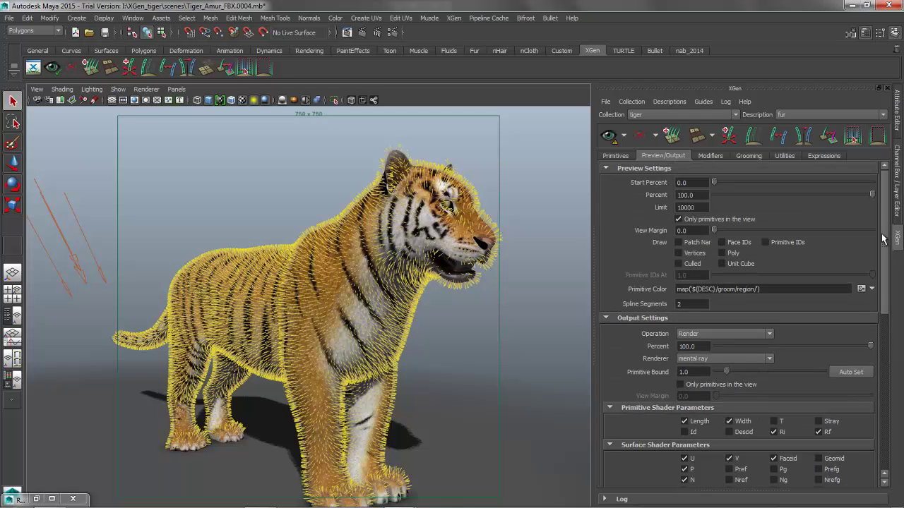
- Look through the modifiers that can be added to the fur and close the list without adding one
{"action": "left_click", "coordinate": [713, 157]}
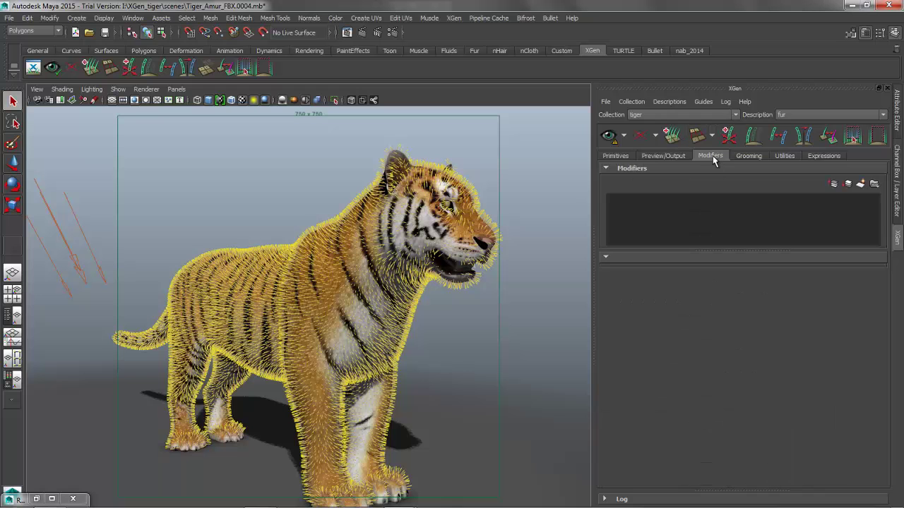
{"action": "left_click", "coordinate": [861, 185]}
{"action": "left_click_drag", "start_coordinate": [702, 172], "coordinate": [659, 286]}
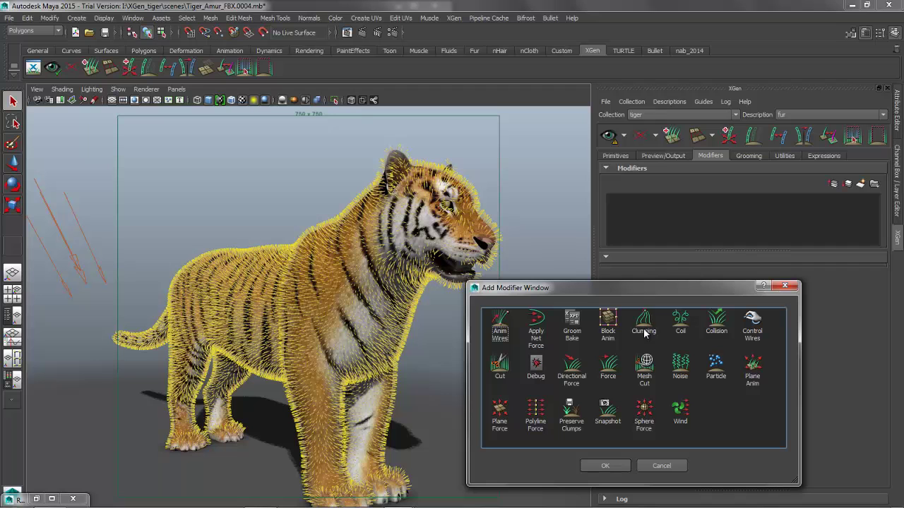
{"action": "left_click", "coordinate": [657, 466]}
- Examine the grooming settings, the full set of guide utilities and the custom expressions area
{"action": "left_click", "coordinate": [750, 156]}
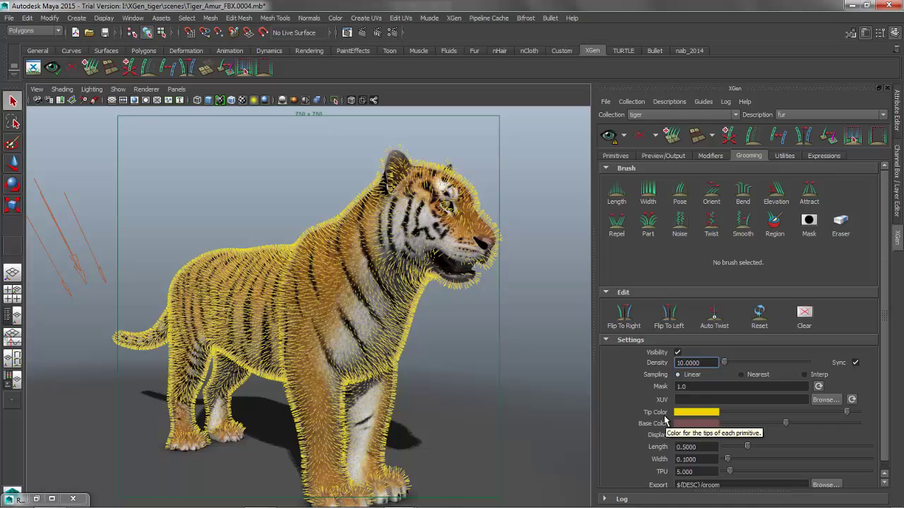
{"action": "left_click", "coordinate": [785, 157]}
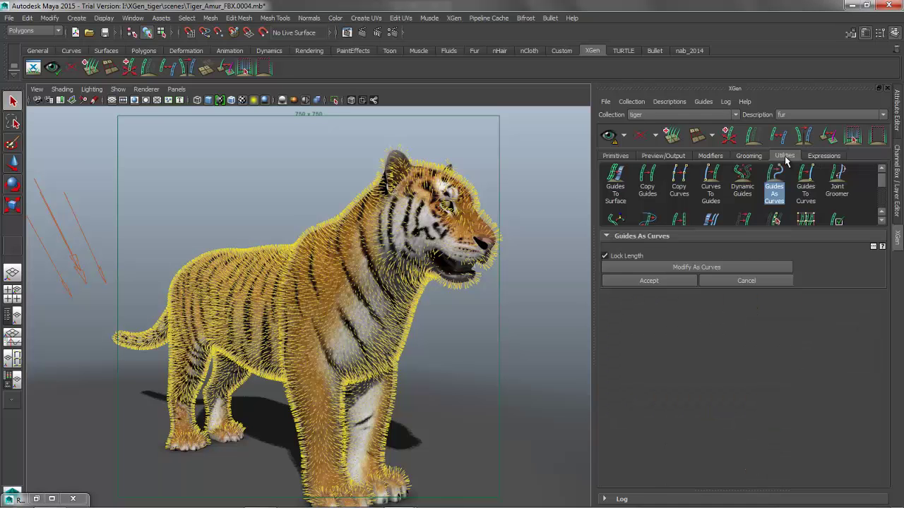
{"action": "left_click_drag", "start_coordinate": [740, 226], "coordinate": [742, 308]}
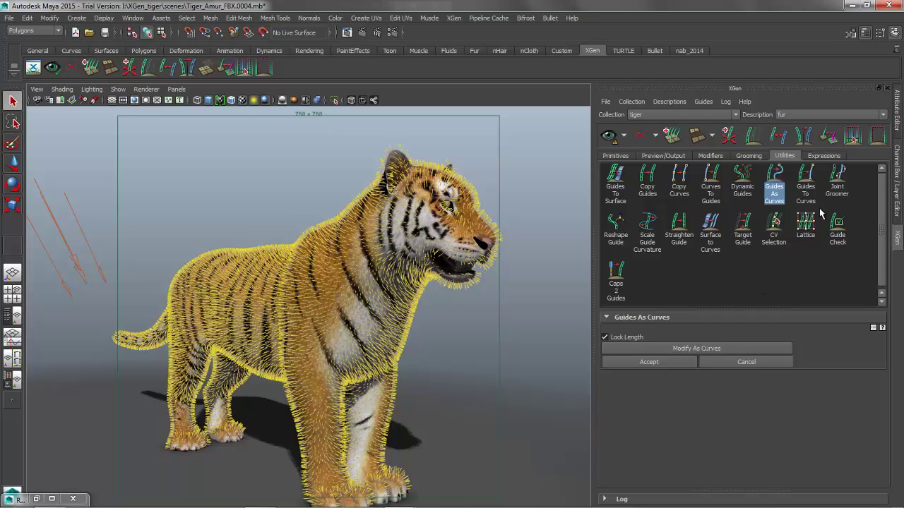
{"action": "left_click", "coordinate": [820, 158]}
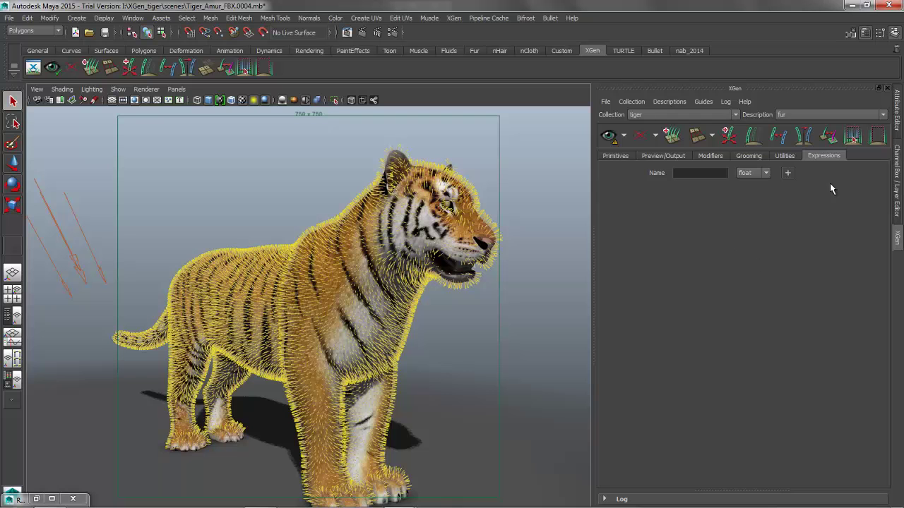
{"action": "left_click", "coordinate": [616, 157]}
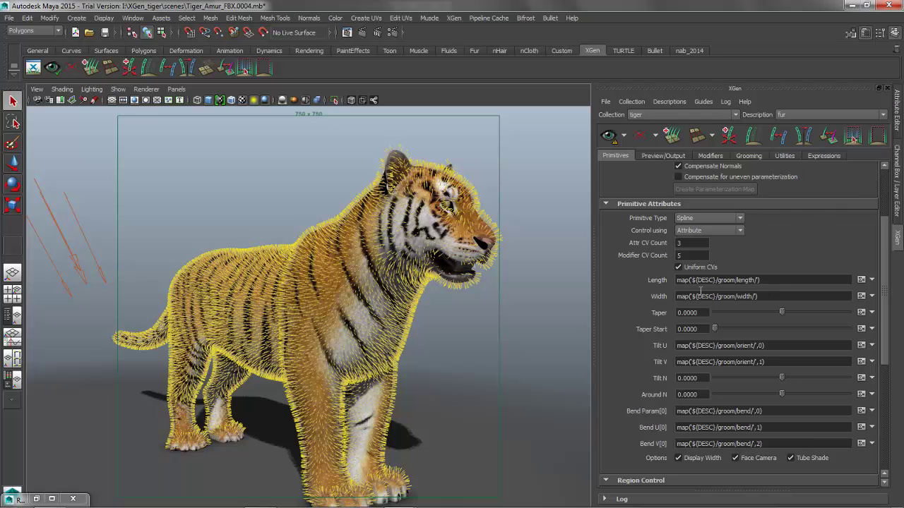
{"action": "left_click", "coordinate": [823, 156]}
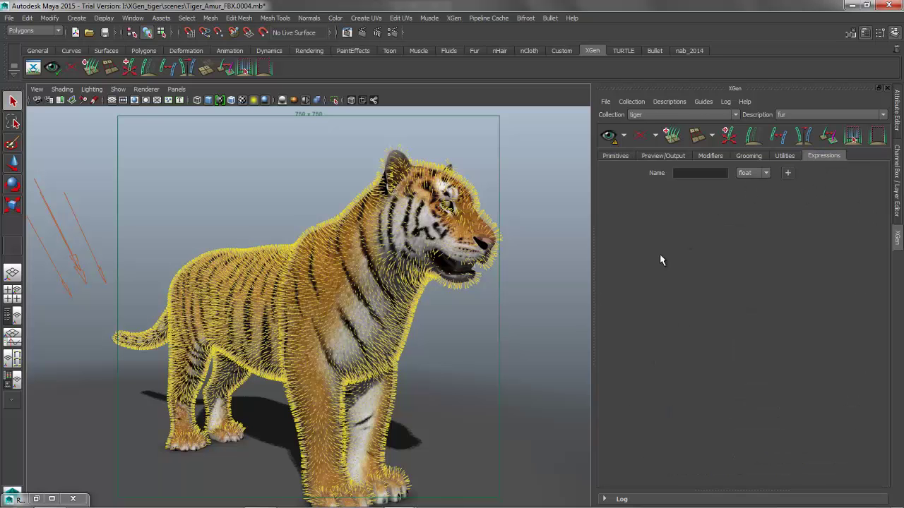
- Set the fur splines' Taper to 0.375 and Taper Start to 0.07
{"action": "left_click", "coordinate": [613, 156]}
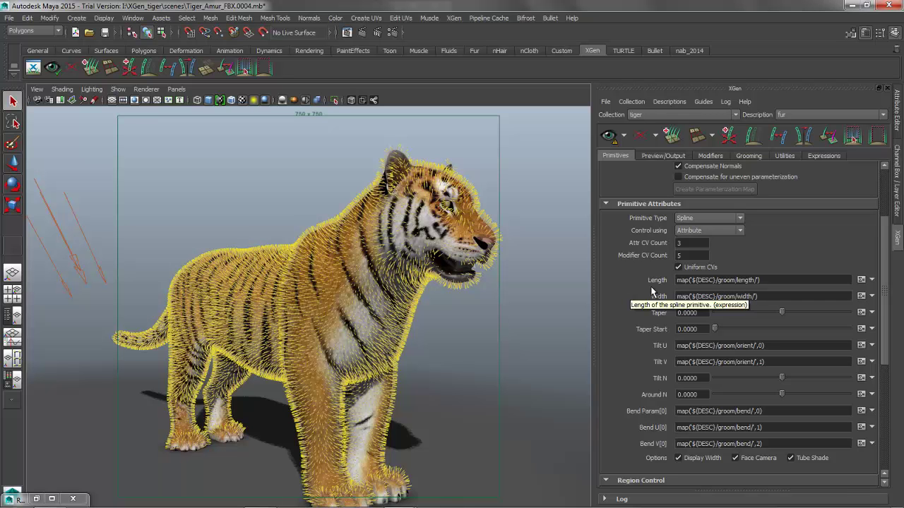
{"action": "left_click", "coordinate": [805, 311]}
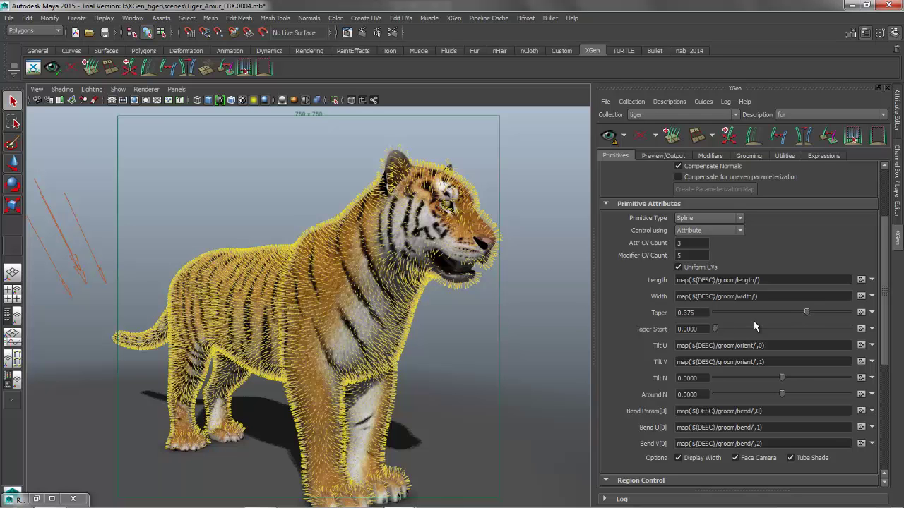
{"action": "left_click", "coordinate": [724, 328]}
- Examine the expressions behind the Taper and Width attributes in the expression editor, leaving them unedited
{"action": "left_click", "coordinate": [860, 313]}
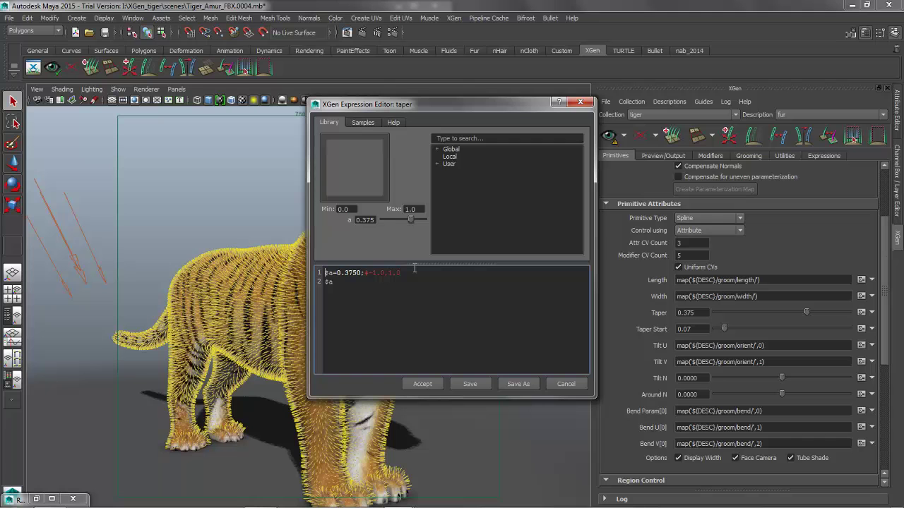
{"action": "left_click", "coordinate": [575, 383]}
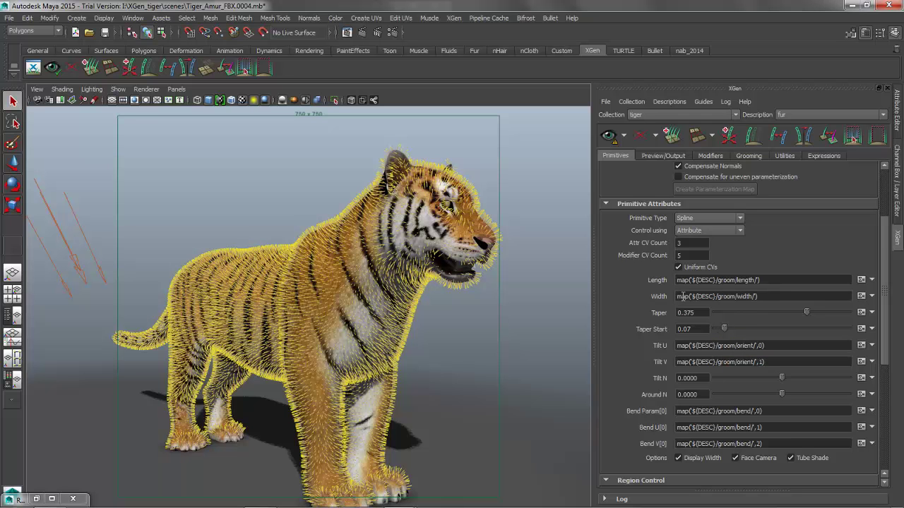
{"action": "left_click", "coordinate": [861, 296]}
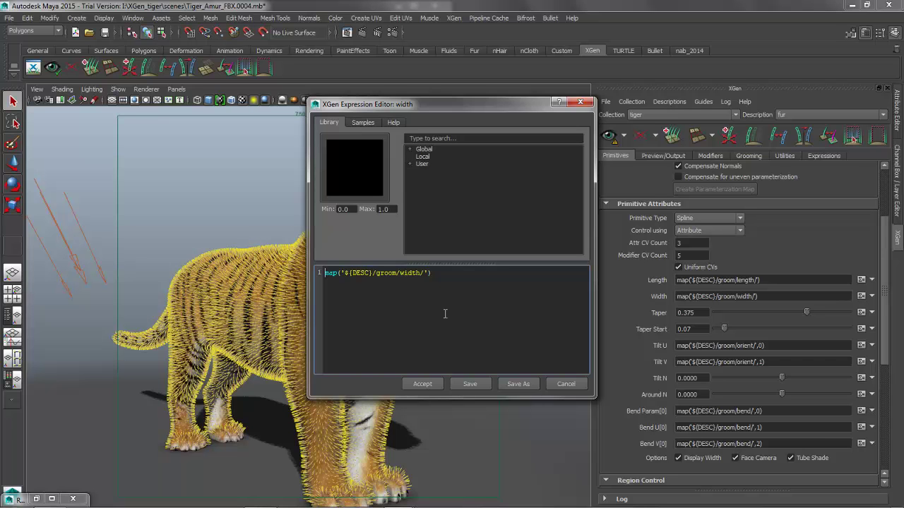
{"action": "left_click", "coordinate": [559, 385]}
{"action": "scroll", "coordinate": [335, 251], "scroll_direction": "up", "scroll_amount": 10}
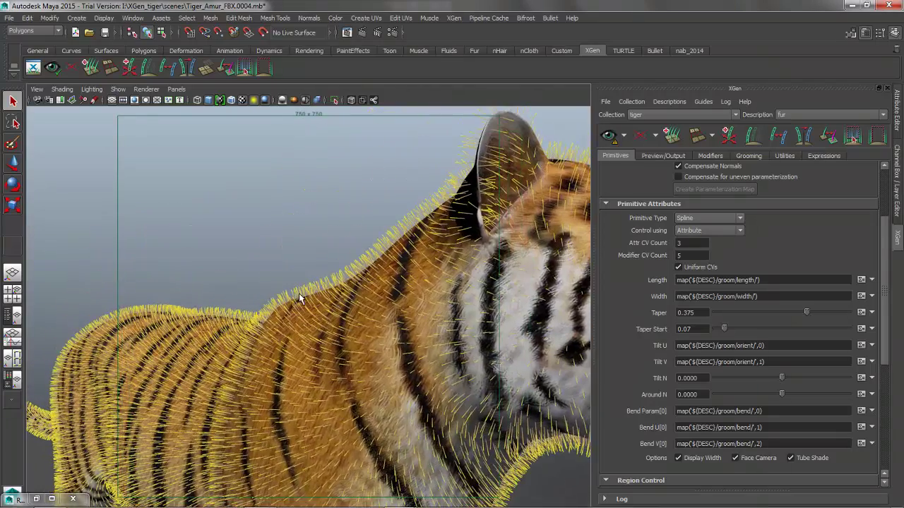
- Clear the fur preview and display the groom as cards instead of lines
{"action": "scroll", "coordinate": [329, 291], "scroll_direction": "up", "scroll_amount": 8}
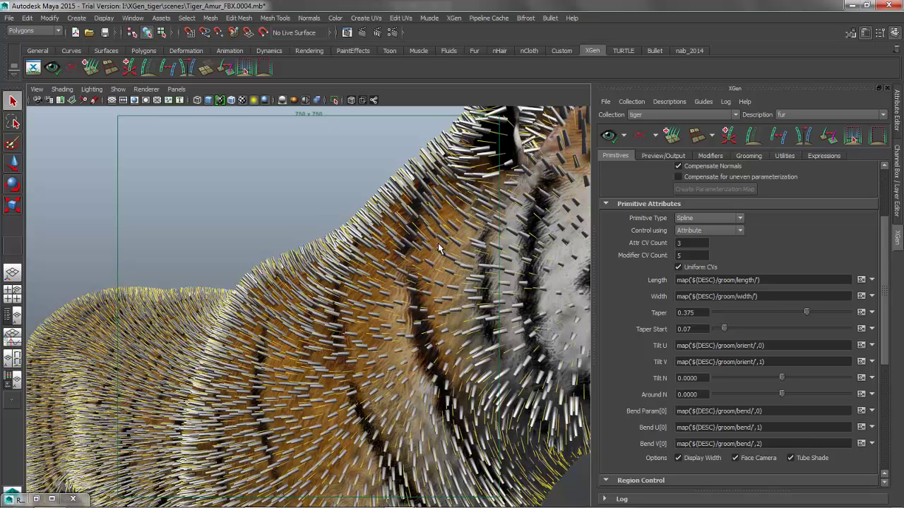
{"action": "left_click", "coordinate": [749, 156]}
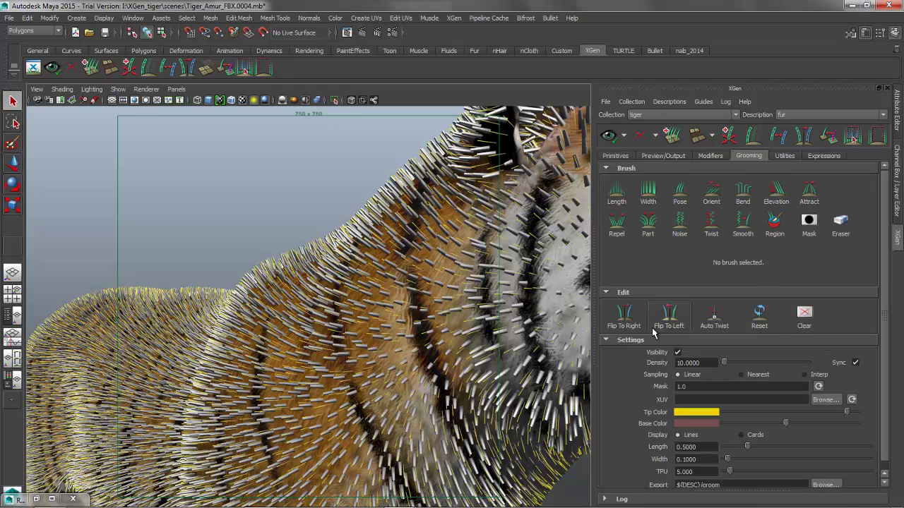
{"action": "left_click", "coordinate": [640, 136]}
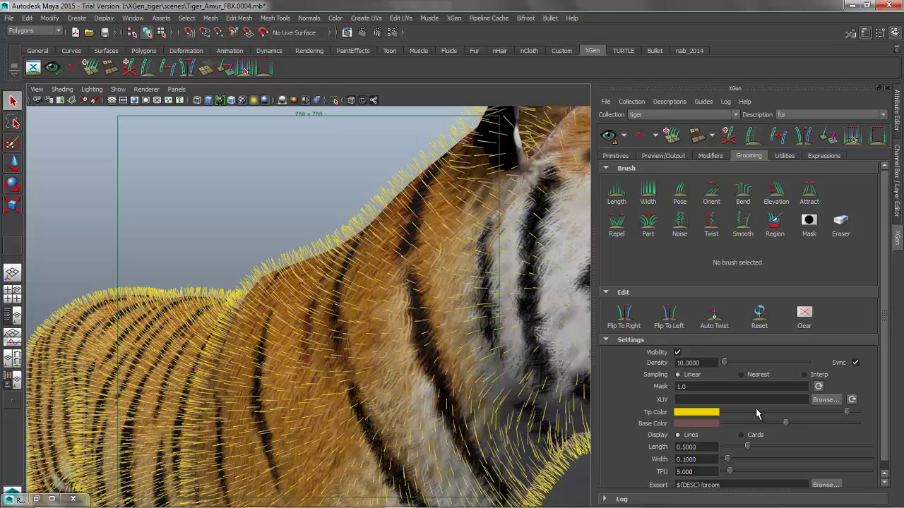
{"action": "left_click", "coordinate": [742, 436]}
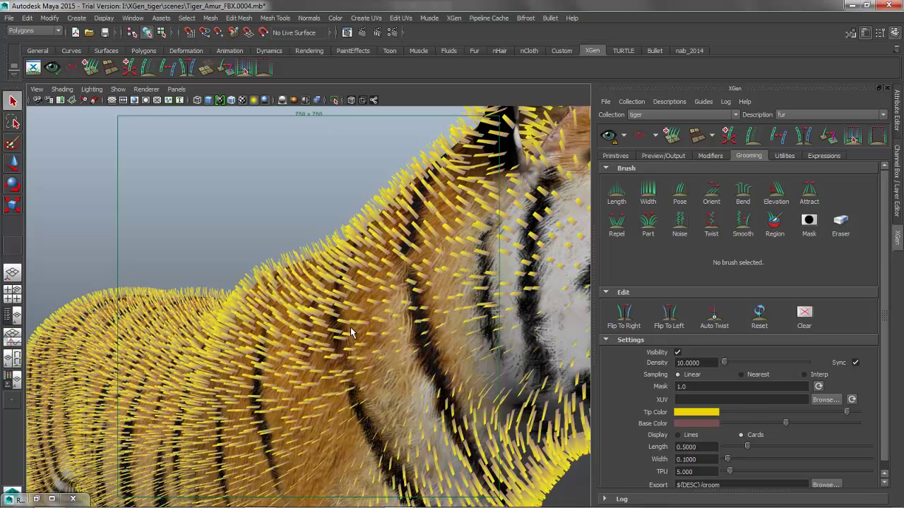
- Set the groom display width to 0.051 and the TPU to 15
{"action": "left_click", "coordinate": [686, 461]}
{"action": "type", "text": "0.05"}
{"action": "key", "text": "Return"}
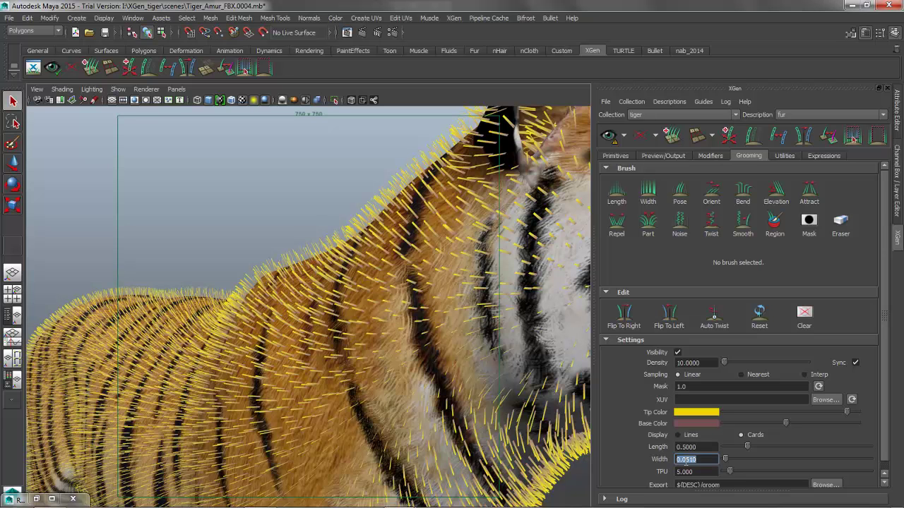
{"action": "left_click", "coordinate": [614, 156]}
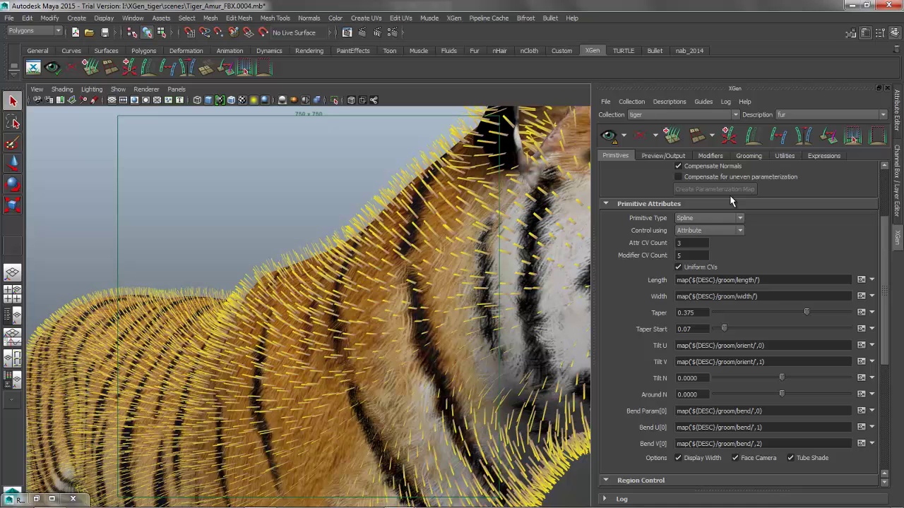
{"action": "left_click", "coordinate": [747, 155]}
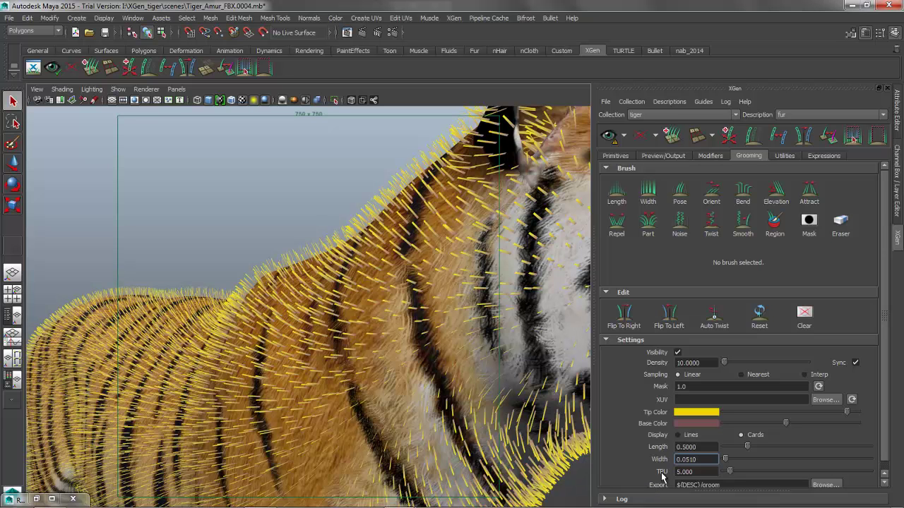
{"action": "key", "text": "Tab"}
{"action": "type", "text": "15"}
{"action": "key", "text": "Return"}
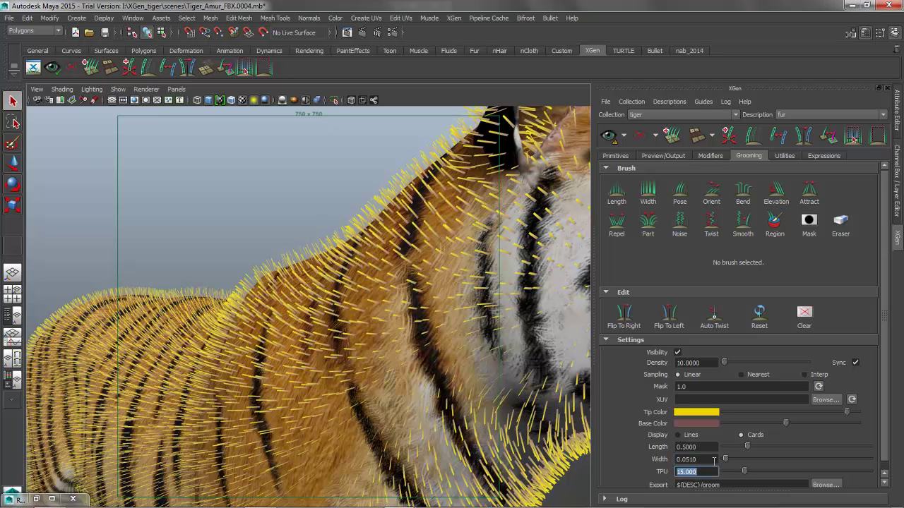
{"action": "left_click", "coordinate": [707, 461]}
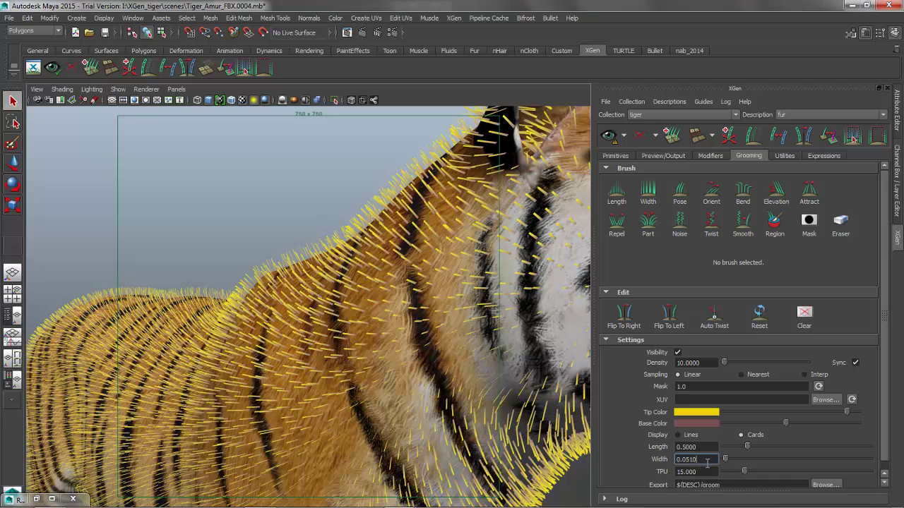
- Increase the overall groom length to 0.8546 while viewing the whole tiger
{"action": "right_click_drag", "start_coordinate": [424, 295], "coordinate": [296, 322], "text": "alt"}
{"action": "left_click_drag", "start_coordinate": [297, 326], "coordinate": [368, 300], "text": "alt"}
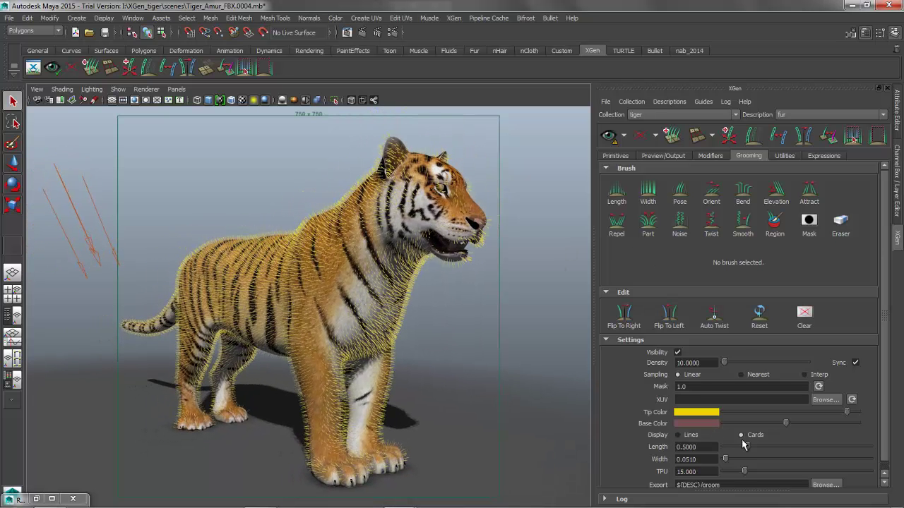
{"action": "left_click_drag", "start_coordinate": [752, 448], "coordinate": [766, 448]}
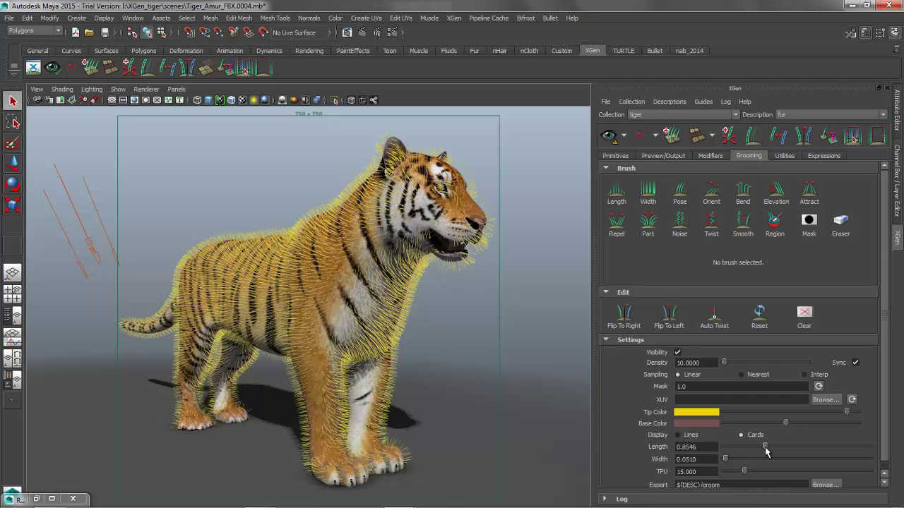
{"action": "double_click", "coordinate": [667, 447]}
{"action": "left_click_drag", "start_coordinate": [496, 264], "coordinate": [443, 267], "text": "alt"}
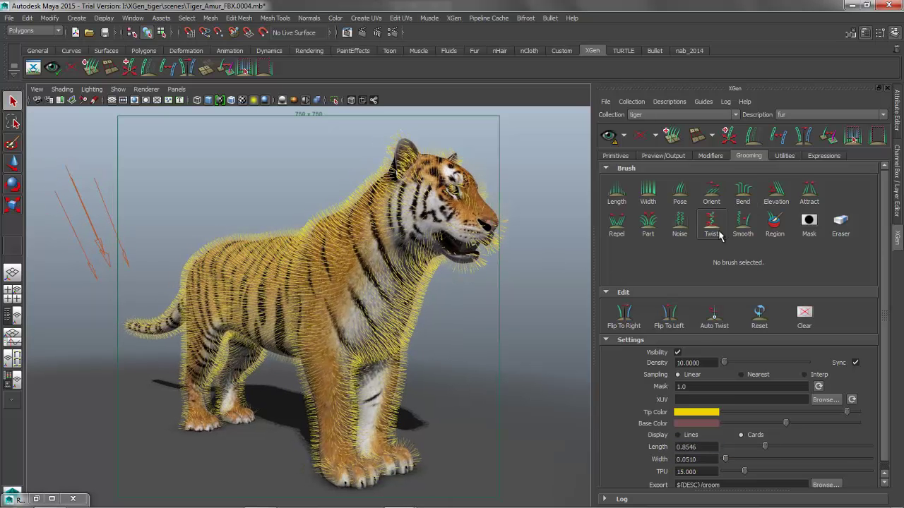
- Activate the Pose brush and raise the groom density to 30
{"action": "left_click", "coordinate": [681, 195]}
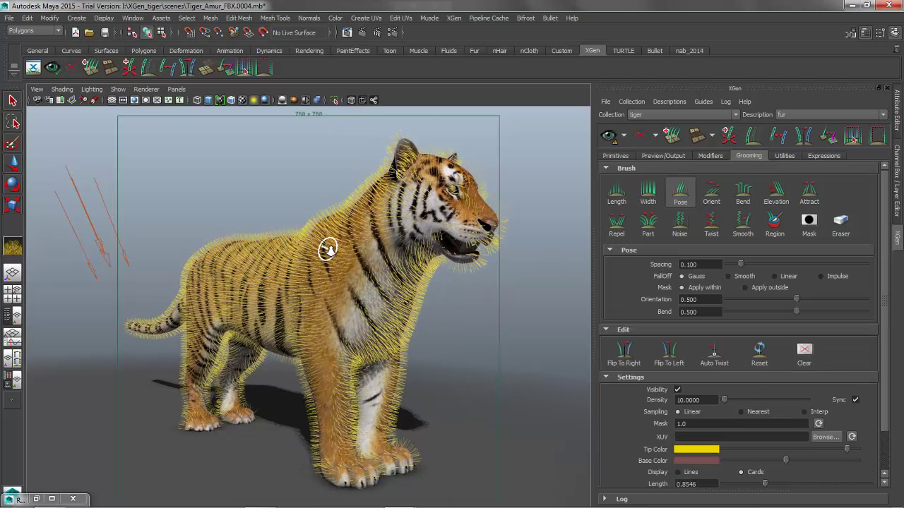
{"action": "left_click_drag", "start_coordinate": [323, 250], "coordinate": [339, 253], "text": "alt"}
{"action": "double_click", "coordinate": [697, 400]}
{"action": "type", "text": "30"}
{"action": "key", "text": "Return"}
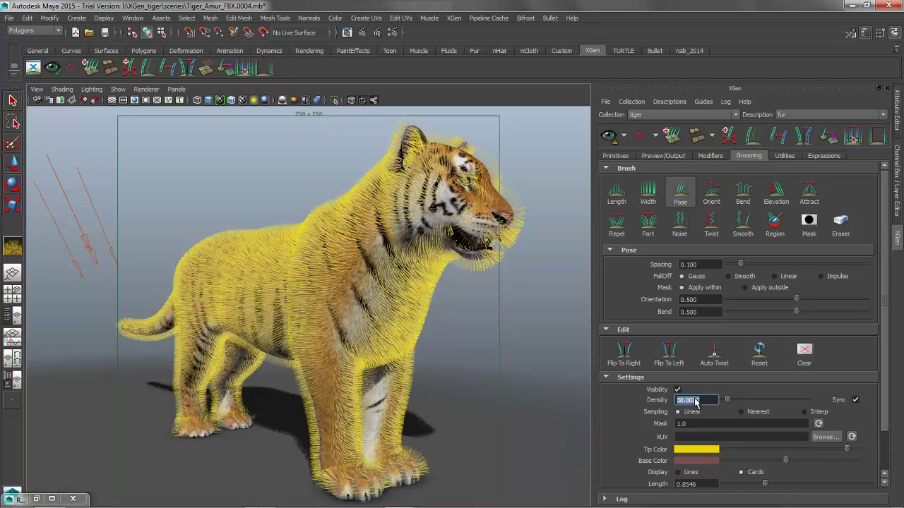
- Comb the fur downward over the tiger's shoulder, front leg and flank with the Pose brush
{"action": "right_click_drag", "start_coordinate": [287, 222], "coordinate": [326, 232], "text": "alt"}
{"action": "mouse_move", "coordinate": [317, 258]}
{"action": "left_mouse_down"}
{"action": "mouse_move", "coordinate": [361, 251]}
{"action": "mouse_move", "coordinate": [326, 329]}
{"action": "mouse_move", "coordinate": [332, 422]}
{"action": "left_mouse_up"}
{"action": "left_click_drag", "start_coordinate": [361, 310], "coordinate": [329, 506]}
{"action": "mouse_move", "coordinate": [384, 322]}
{"action": "left_mouse_down", "text": "alt"}
{"action": "mouse_move", "coordinate": [377, 343]}
{"action": "mouse_move", "coordinate": [403, 299]}
{"action": "mouse_move", "coordinate": [346, 311]}
{"action": "mouse_move", "coordinate": [261, 364]}
{"action": "left_mouse_up", "text": "alt"}
{"action": "left_click_drag", "start_coordinate": [211, 259], "coordinate": [188, 422]}
{"action": "mouse_move", "coordinate": [216, 286]}
{"action": "left_mouse_down", "text": "alt"}
{"action": "mouse_move", "coordinate": [224, 280]}
{"action": "mouse_move", "coordinate": [152, 283]}
{"action": "mouse_move", "coordinate": [259, 289]}
{"action": "mouse_move", "coordinate": [222, 307]}
{"action": "mouse_move", "coordinate": [329, 323]}
{"action": "mouse_move", "coordinate": [272, 317]}
{"action": "mouse_move", "coordinate": [188, 268]}
{"action": "mouse_move", "coordinate": [162, 283]}
{"action": "mouse_move", "coordinate": [331, 282]}
{"action": "mouse_move", "coordinate": [340, 253]}
{"action": "left_mouse_up", "text": "alt"}
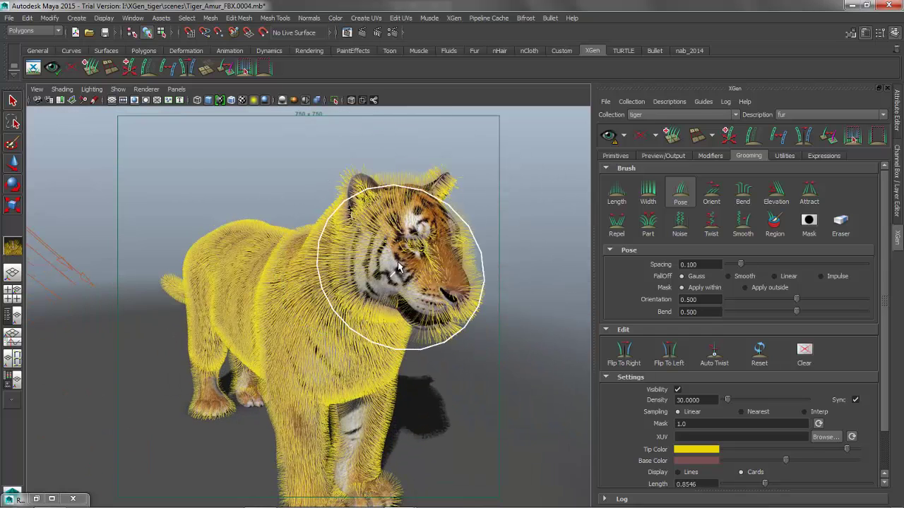
- Comb the fur on the tiger's face and head back toward the neck with the Pose brush
{"action": "left_click_drag", "start_coordinate": [404, 258], "coordinate": [371, 290]}
{"action": "left_click_drag", "start_coordinate": [418, 221], "coordinate": [387, 245]}
{"action": "mouse_move", "coordinate": [435, 282]}
{"action": "left_mouse_down"}
{"action": "mouse_move", "coordinate": [394, 294]}
{"action": "mouse_move", "coordinate": [413, 302]}
{"action": "left_mouse_up"}
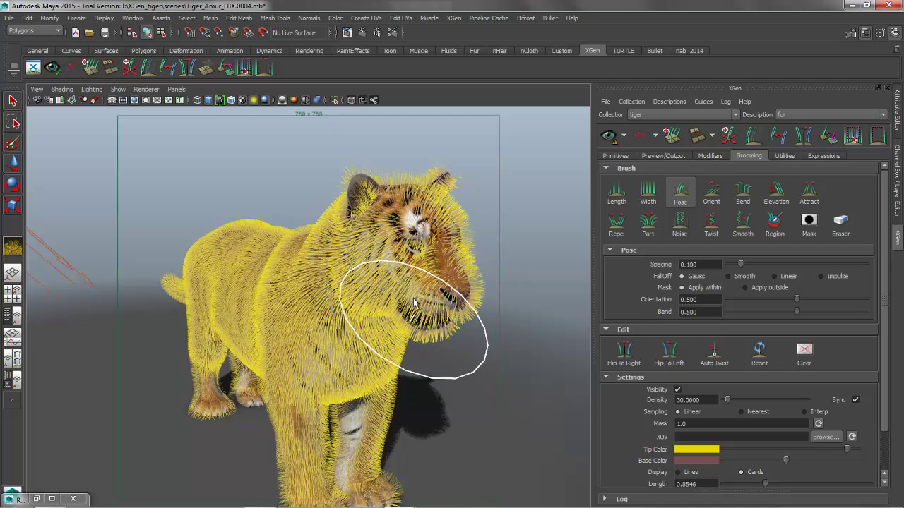
{"action": "mouse_move", "coordinate": [417, 227]}
{"action": "left_mouse_down"}
{"action": "mouse_move", "coordinate": [385, 244]}
{"action": "mouse_move", "coordinate": [432, 246]}
{"action": "mouse_move", "coordinate": [379, 360]}
{"action": "mouse_move", "coordinate": [383, 428]}
{"action": "mouse_move", "coordinate": [385, 386]}
{"action": "mouse_move", "coordinate": [410, 312]}
{"action": "left_mouse_up"}
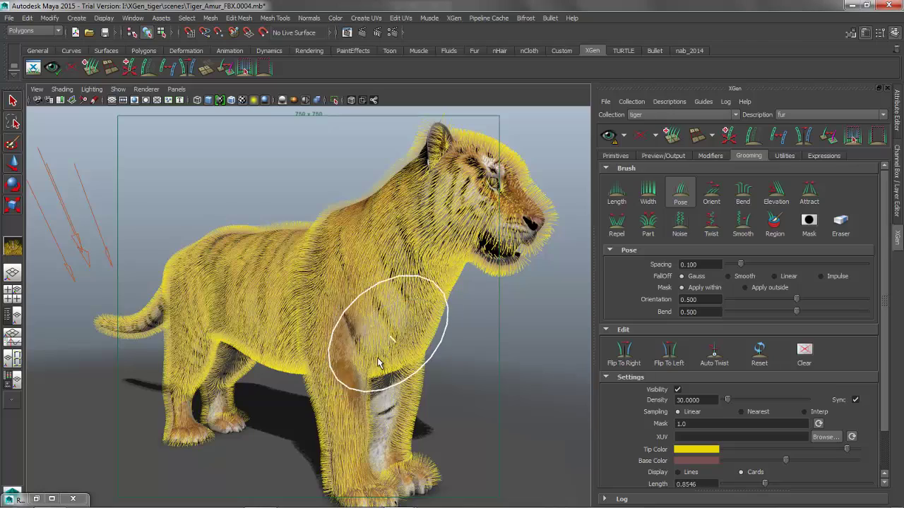
- Comb the fur along the tiger's legs and hindquarters with the Pose brush, working from the rear and side
{"action": "right_click_drag", "start_coordinate": [374, 359], "coordinate": [475, 353], "text": "alt"}
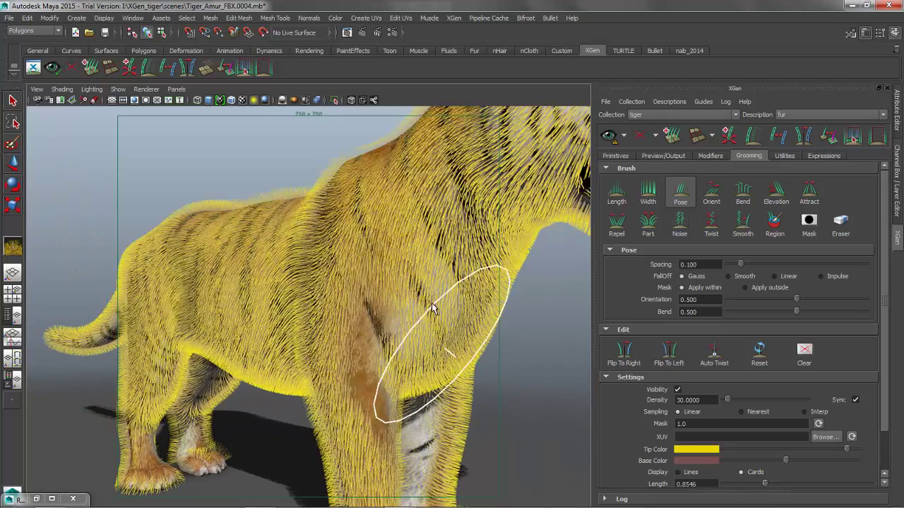
{"action": "mouse_move", "coordinate": [410, 369]}
{"action": "left_mouse_down", "text": "alt"}
{"action": "mouse_move", "coordinate": [393, 363]}
{"action": "mouse_move", "coordinate": [369, 299]}
{"action": "left_mouse_up", "text": "alt"}
{"action": "mouse_move", "coordinate": [369, 385]}
{"action": "left_mouse_down", "text": "alt"}
{"action": "mouse_move", "coordinate": [488, 379]}
{"action": "mouse_move", "coordinate": [449, 358]}
{"action": "mouse_move", "coordinate": [453, 406]}
{"action": "left_mouse_up", "text": "alt"}
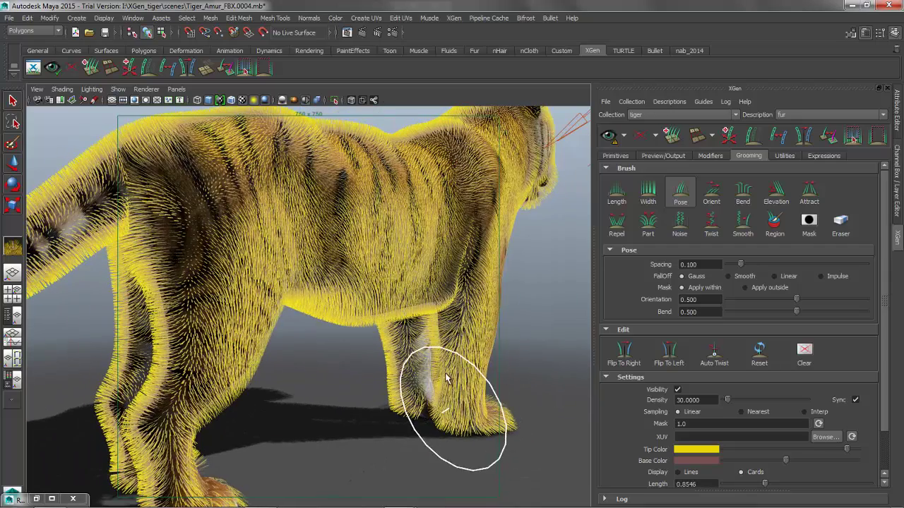
{"action": "mouse_move", "coordinate": [452, 331]}
{"action": "left_mouse_down"}
{"action": "mouse_move", "coordinate": [449, 375]}
{"action": "mouse_move", "coordinate": [465, 405]}
{"action": "mouse_move", "coordinate": [346, 402]}
{"action": "mouse_move", "coordinate": [335, 351]}
{"action": "mouse_move", "coordinate": [322, 396]}
{"action": "left_mouse_up"}
{"action": "mouse_move", "coordinate": [373, 313]}
{"action": "left_mouse_down", "text": "alt"}
{"action": "mouse_move", "coordinate": [393, 322]}
{"action": "mouse_move", "coordinate": [281, 316]}
{"action": "left_mouse_up", "text": "alt"}
{"action": "mouse_move", "coordinate": [151, 319]}
{"action": "left_mouse_down"}
{"action": "mouse_move", "coordinate": [117, 361]}
{"action": "mouse_move", "coordinate": [171, 323]}
{"action": "mouse_move", "coordinate": [177, 238]}
{"action": "left_mouse_up"}
{"action": "mouse_move", "coordinate": [174, 318]}
{"action": "left_mouse_down"}
{"action": "mouse_move", "coordinate": [153, 403]}
{"action": "mouse_move", "coordinate": [163, 443]}
{"action": "left_mouse_up"}
{"action": "mouse_move", "coordinate": [172, 262]}
{"action": "left_mouse_down", "text": "alt"}
{"action": "mouse_move", "coordinate": [143, 325]}
{"action": "mouse_move", "coordinate": [125, 262]}
{"action": "mouse_move", "coordinate": [134, 258]}
{"action": "left_mouse_up", "text": "alt"}
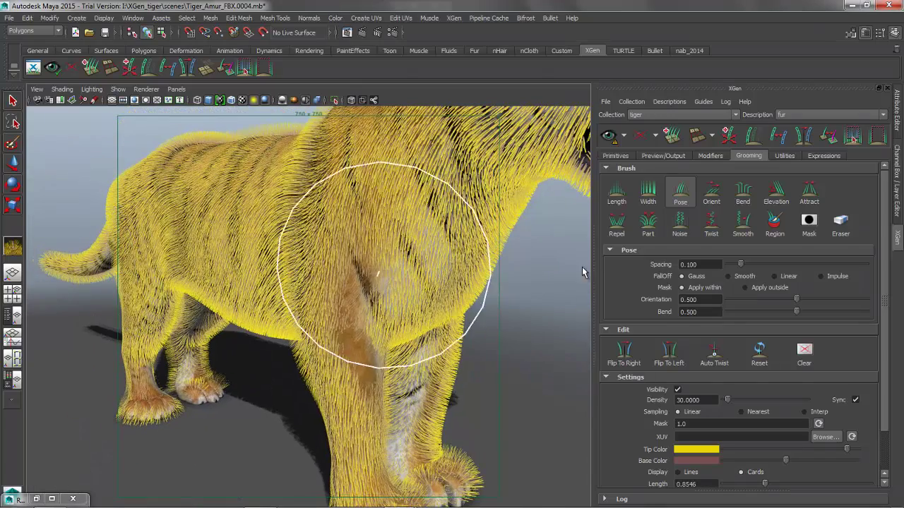
- Adjust the fur's elevation on the front leg, shoulder and hind foot using the Elevation brush with Degrees at 10
{"action": "left_click", "coordinate": [777, 194]}
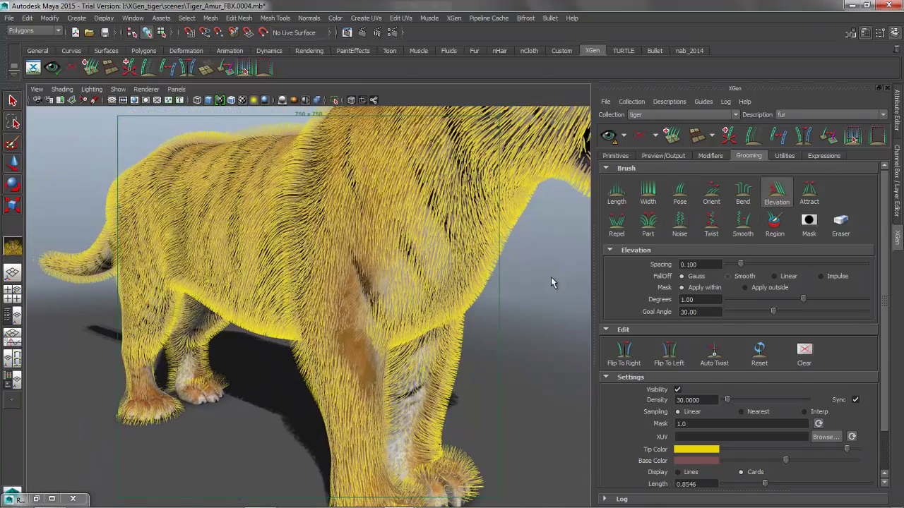
{"action": "mouse_move", "coordinate": [374, 281]}
{"action": "left_mouse_down", "text": "alt"}
{"action": "mouse_move", "coordinate": [386, 244]}
{"action": "mouse_move", "coordinate": [374, 228]}
{"action": "mouse_move", "coordinate": [350, 227]}
{"action": "left_mouse_up", "text": "alt"}
{"action": "key", "text": "b"}
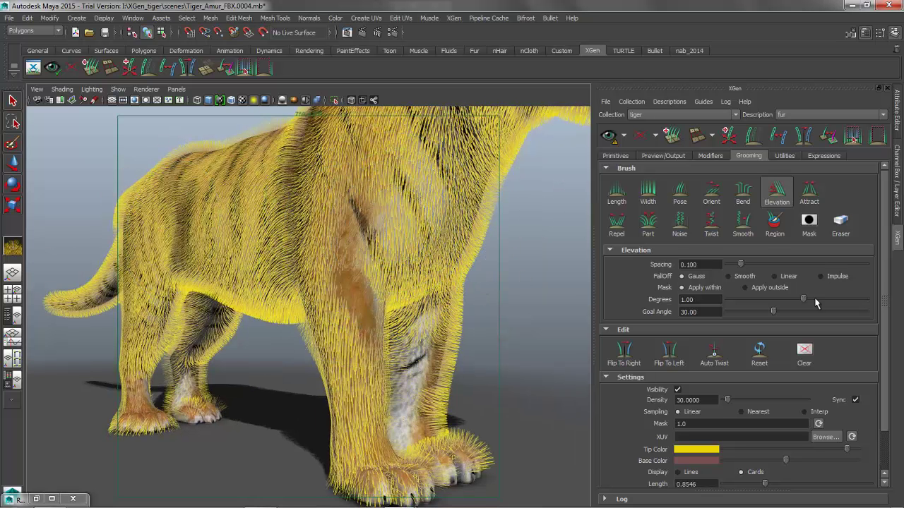
{"action": "left_click", "coordinate": [864, 300]}
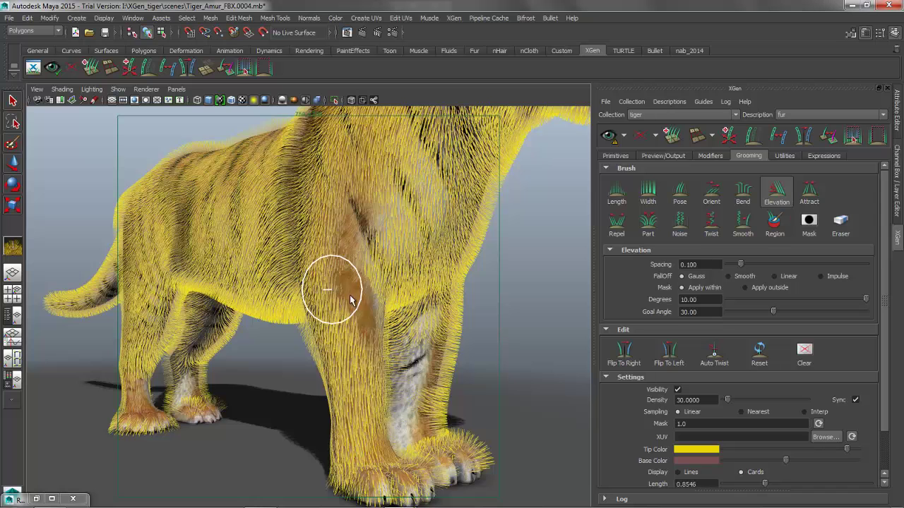
{"action": "mouse_move", "coordinate": [363, 287]}
{"action": "left_mouse_down"}
{"action": "mouse_move", "coordinate": [354, 240]}
{"action": "mouse_move", "coordinate": [373, 338]}
{"action": "left_mouse_up"}
{"action": "mouse_move", "coordinate": [364, 234]}
{"action": "left_mouse_down"}
{"action": "mouse_move", "coordinate": [361, 245]}
{"action": "mouse_move", "coordinate": [350, 213]}
{"action": "left_mouse_up"}
{"action": "mouse_move", "coordinate": [363, 312]}
{"action": "left_mouse_down", "text": "alt"}
{"action": "mouse_move", "coordinate": [479, 313]}
{"action": "mouse_move", "coordinate": [438, 313]}
{"action": "mouse_move", "coordinate": [155, 396]}
{"action": "left_mouse_up", "text": "alt"}
{"action": "mouse_move", "coordinate": [146, 408]}
{"action": "left_mouse_down"}
{"action": "mouse_move", "coordinate": [140, 374]}
{"action": "mouse_move", "coordinate": [195, 373]}
{"action": "left_mouse_up"}
- Switch to the Length brush and set its Goal Length to 0.1
{"action": "mouse_move", "coordinate": [196, 325]}
{"action": "left_mouse_down", "text": "alt"}
{"action": "mouse_move", "coordinate": [370, 360]}
{"action": "mouse_move", "coordinate": [347, 339]}
{"action": "mouse_move", "coordinate": [350, 293]}
{"action": "left_mouse_up", "text": "alt"}
{"action": "middle_click_drag", "start_coordinate": [351, 294], "coordinate": [346, 352], "text": "alt"}
{"action": "mouse_move", "coordinate": [337, 338]}
{"action": "left_mouse_down", "text": "alt"}
{"action": "mouse_move", "coordinate": [402, 339]}
{"action": "mouse_move", "coordinate": [422, 320]}
{"action": "mouse_move", "coordinate": [332, 287]}
{"action": "left_mouse_up", "text": "alt"}
{"action": "scroll", "coordinate": [426, 339], "scroll_direction": "up", "scroll_amount": 5}
{"action": "scroll", "coordinate": [423, 299], "scroll_direction": "down", "scroll_amount": 3}
{"action": "left_click_drag", "start_coordinate": [378, 305], "coordinate": [414, 299], "text": "alt"}
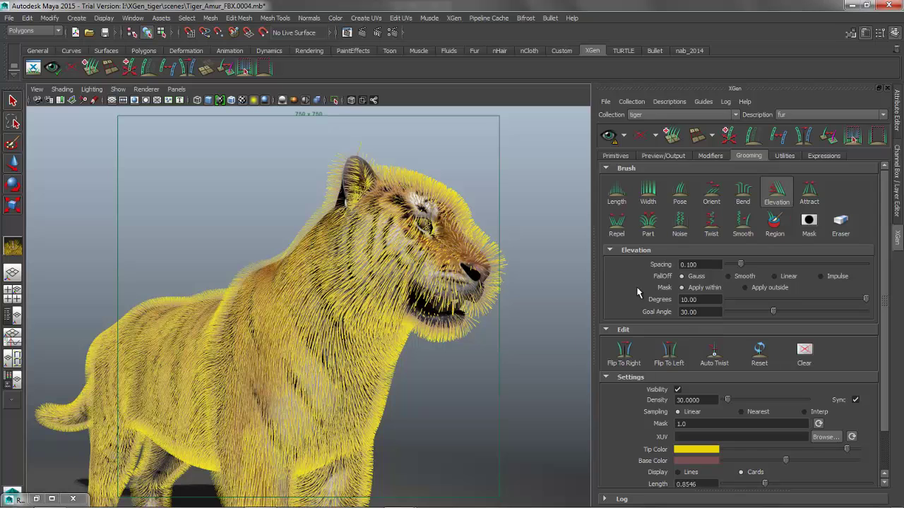
{"action": "left_click", "coordinate": [617, 195]}
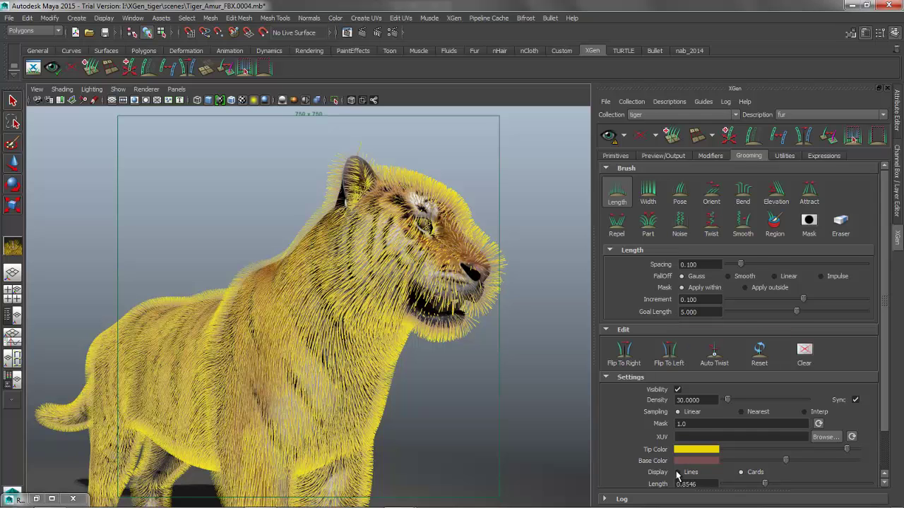
{"action": "left_click", "coordinate": [695, 311]}
{"action": "type", "text": ".1"}
{"action": "key", "text": "Return"}
- Set the Length brush's Increment to -0.195 and brush over the tiger's cheek to shorten its fur
{"action": "mouse_move", "coordinate": [413, 212]}
{"action": "left_mouse_down", "text": "alt"}
{"action": "mouse_move", "coordinate": [353, 282]}
{"action": "mouse_move", "coordinate": [368, 252]}
{"action": "mouse_move", "coordinate": [353, 313]}
{"action": "left_mouse_up", "text": "alt"}
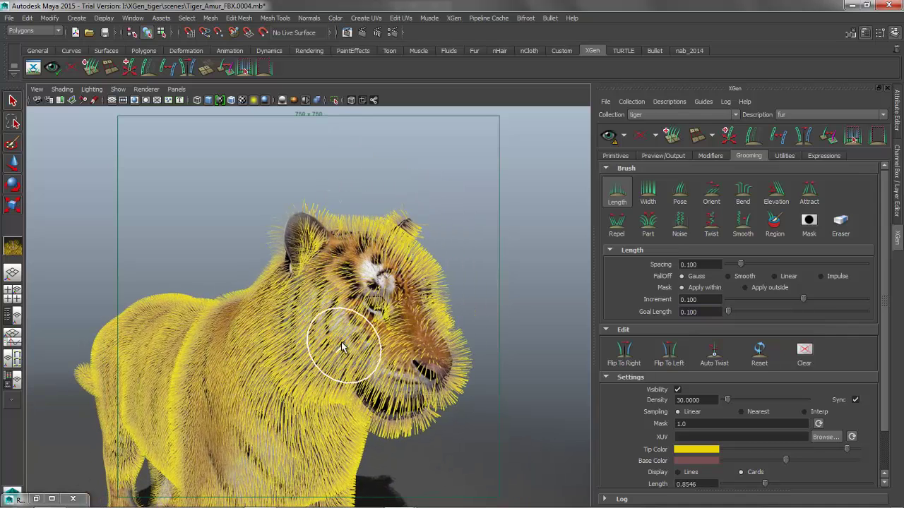
{"action": "scroll", "coordinate": [395, 332], "scroll_direction": "down", "scroll_amount": 2}
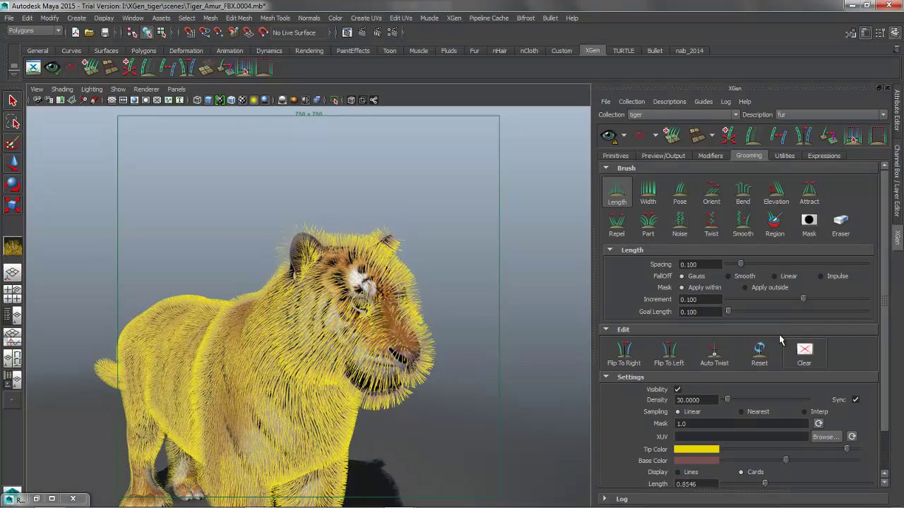
{"action": "scroll", "coordinate": [325, 323], "scroll_direction": "up", "scroll_amount": 2}
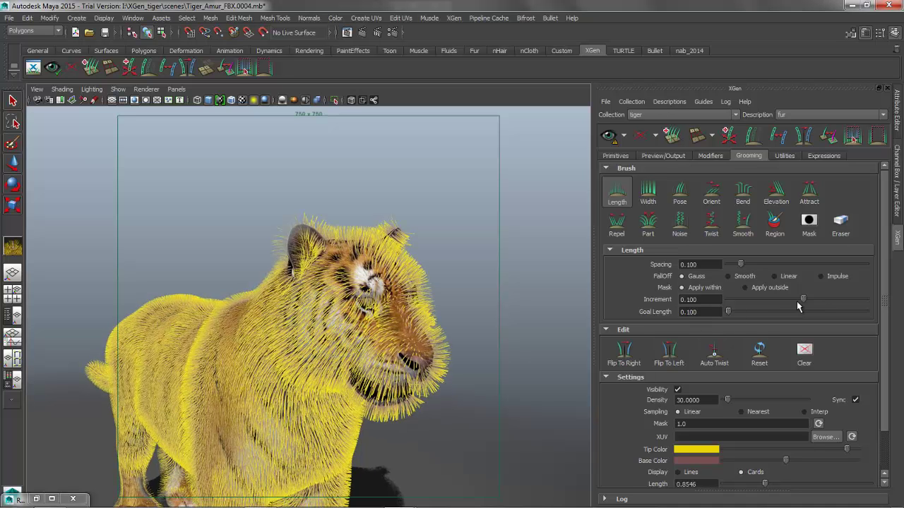
{"action": "left_click_drag", "start_coordinate": [804, 301], "coordinate": [791, 301]}
{"action": "scroll", "coordinate": [363, 323], "scroll_direction": "up", "scroll_amount": 1}
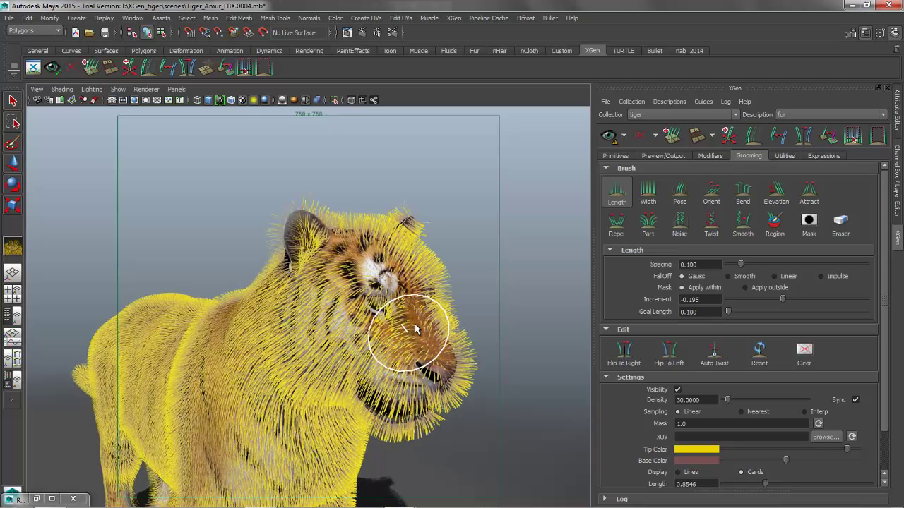
{"action": "mouse_move", "coordinate": [394, 347]}
{"action": "left_mouse_down"}
{"action": "mouse_move", "coordinate": [369, 323]}
{"action": "mouse_move", "coordinate": [332, 319]}
{"action": "mouse_move", "coordinate": [344, 326]}
{"action": "left_mouse_up"}
- Set the Length brush's Increment to -0.569 and shorten the fur on the cheek and muzzle
{"action": "left_click_drag", "start_coordinate": [754, 300], "coordinate": [756, 300]}
{"action": "mouse_move", "coordinate": [400, 337]}
{"action": "left_mouse_down"}
{"action": "mouse_move", "coordinate": [358, 353]}
{"action": "mouse_move", "coordinate": [352, 293]}
{"action": "mouse_move", "coordinate": [362, 278]}
{"action": "left_mouse_up"}
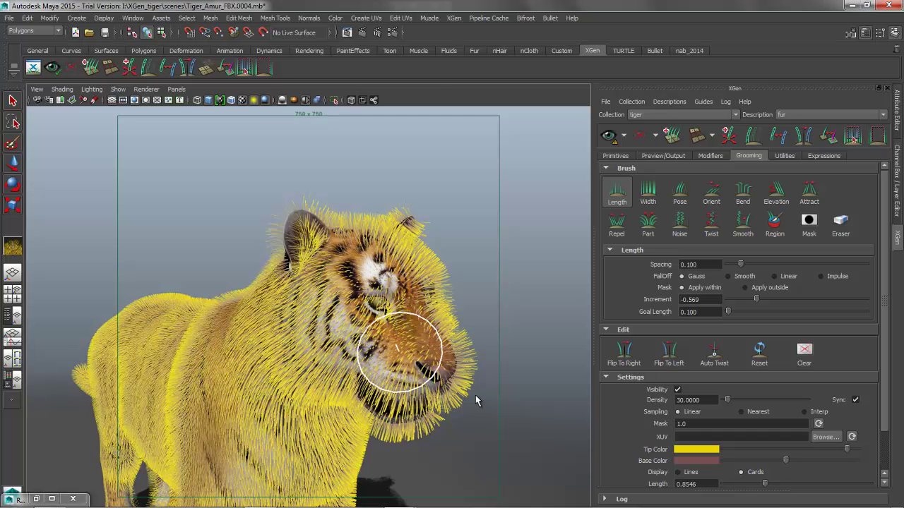
{"action": "mouse_move", "coordinate": [387, 349]}
{"action": "left_mouse_down"}
{"action": "mouse_move", "coordinate": [369, 258]}
{"action": "mouse_move", "coordinate": [330, 262]}
{"action": "mouse_move", "coordinate": [337, 295]}
{"action": "mouse_move", "coordinate": [323, 286]}
{"action": "mouse_move", "coordinate": [387, 404]}
{"action": "mouse_move", "coordinate": [403, 414]}
{"action": "mouse_move", "coordinate": [383, 283]}
{"action": "mouse_move", "coordinate": [354, 247]}
{"action": "mouse_move", "coordinate": [303, 236]}
{"action": "mouse_move", "coordinate": [292, 202]}
{"action": "mouse_move", "coordinate": [400, 273]}
{"action": "mouse_move", "coordinate": [459, 281]}
{"action": "mouse_move", "coordinate": [419, 287]}
{"action": "mouse_move", "coordinate": [455, 284]}
{"action": "mouse_move", "coordinate": [465, 274]}
{"action": "mouse_move", "coordinate": [475, 353]}
{"action": "mouse_move", "coordinate": [464, 303]}
{"action": "mouse_move", "coordinate": [492, 373]}
{"action": "mouse_move", "coordinate": [412, 332]}
{"action": "mouse_move", "coordinate": [410, 353]}
{"action": "mouse_move", "coordinate": [419, 281]}
{"action": "mouse_move", "coordinate": [385, 367]}
{"action": "mouse_move", "coordinate": [386, 396]}
{"action": "left_mouse_up"}
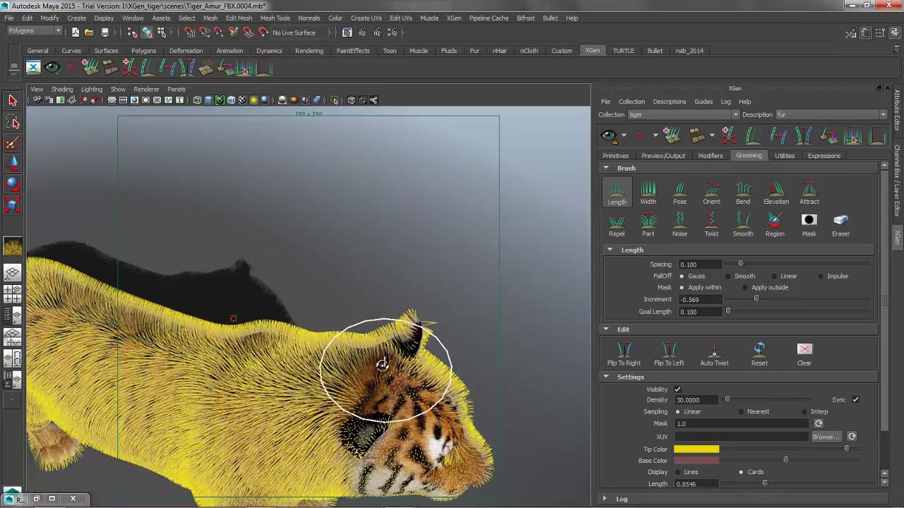
- Continue shortening the tiger's fur with the Length brush, working from the head toward the hind foot
{"action": "left_click_drag", "start_coordinate": [382, 362], "coordinate": [372, 327], "text": "alt"}
{"action": "middle_click_drag", "start_coordinate": [361, 394], "coordinate": [371, 214], "text": "alt"}
{"action": "mouse_move", "coordinate": [281, 413]}
{"action": "left_mouse_down"}
{"action": "mouse_move", "coordinate": [282, 375]}
{"action": "mouse_move", "coordinate": [302, 385]}
{"action": "mouse_move", "coordinate": [300, 432]}
{"action": "left_mouse_up"}
{"action": "mouse_move", "coordinate": [117, 359]}
{"action": "left_mouse_down", "text": "alt"}
{"action": "mouse_move", "coordinate": [212, 359]}
{"action": "mouse_move", "coordinate": [174, 330]}
{"action": "mouse_move", "coordinate": [142, 327]}
{"action": "left_mouse_up", "text": "alt"}
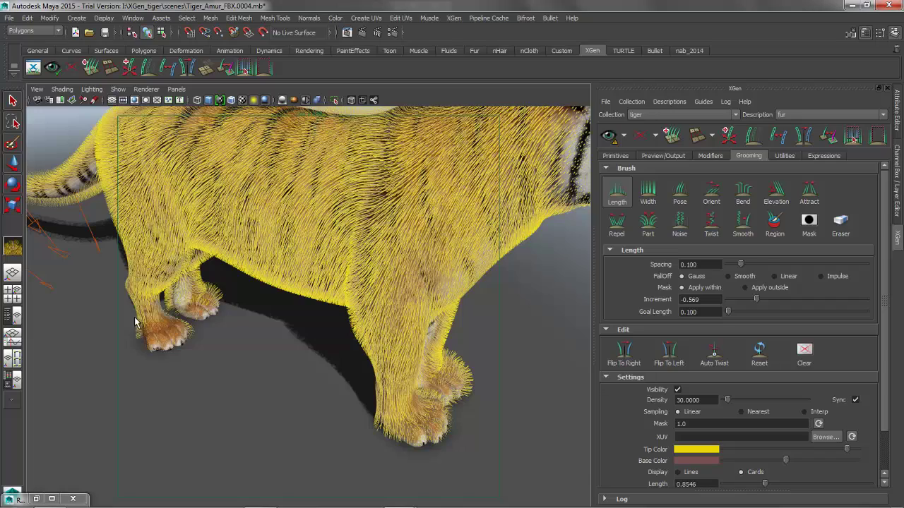
- Examine the groomed fur from the front, comparing its length on both sides of the face and body
{"action": "left_click_drag", "start_coordinate": [278, 331], "coordinate": [357, 288], "text": "alt"}
{"action": "middle_click_drag", "start_coordinate": [360, 288], "coordinate": [321, 346], "text": "alt"}
{"action": "right_click_drag", "start_coordinate": [418, 323], "coordinate": [343, 304], "text": "alt"}
{"action": "mouse_move", "coordinate": [342, 302]}
{"action": "left_mouse_down", "text": "alt"}
{"action": "mouse_move", "coordinate": [313, 306]}
{"action": "mouse_move", "coordinate": [397, 297]}
{"action": "left_mouse_up", "text": "alt"}
{"action": "mouse_move", "coordinate": [398, 296]}
{"action": "middle_mouse_down", "text": "alt"}
{"action": "mouse_move", "coordinate": [347, 332]}
{"action": "mouse_move", "coordinate": [361, 306]}
{"action": "middle_mouse_up", "text": "alt"}
{"action": "right_click_drag", "start_coordinate": [436, 319], "coordinate": [398, 321], "text": "alt"}
{"action": "mouse_move", "coordinate": [396, 288]}
{"action": "left_mouse_down"}
{"action": "mouse_move", "coordinate": [323, 332]}
{"action": "mouse_move", "coordinate": [303, 293]}
{"action": "mouse_move", "coordinate": [262, 323]}
{"action": "mouse_move", "coordinate": [377, 266]}
{"action": "mouse_move", "coordinate": [350, 292]}
{"action": "left_mouse_up"}
{"action": "key", "text": "space"}
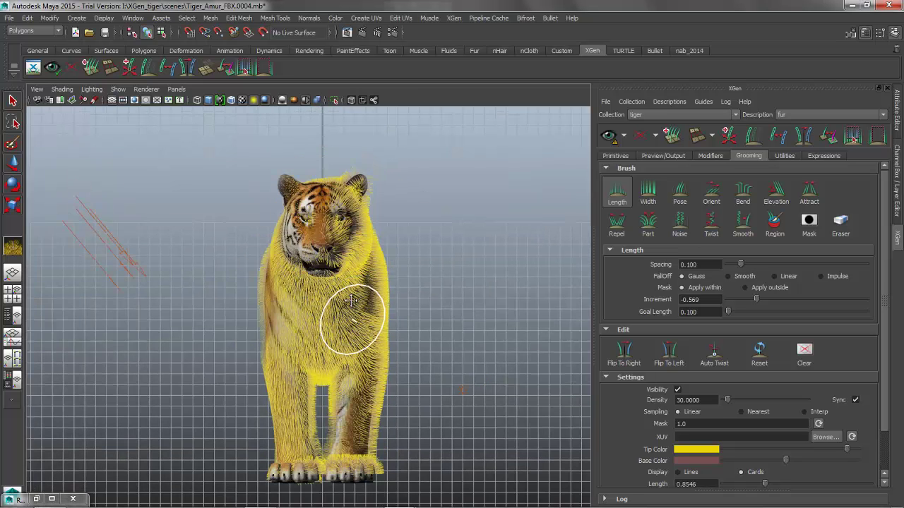
{"action": "left_click_drag", "start_coordinate": [318, 247], "coordinate": [315, 245]}
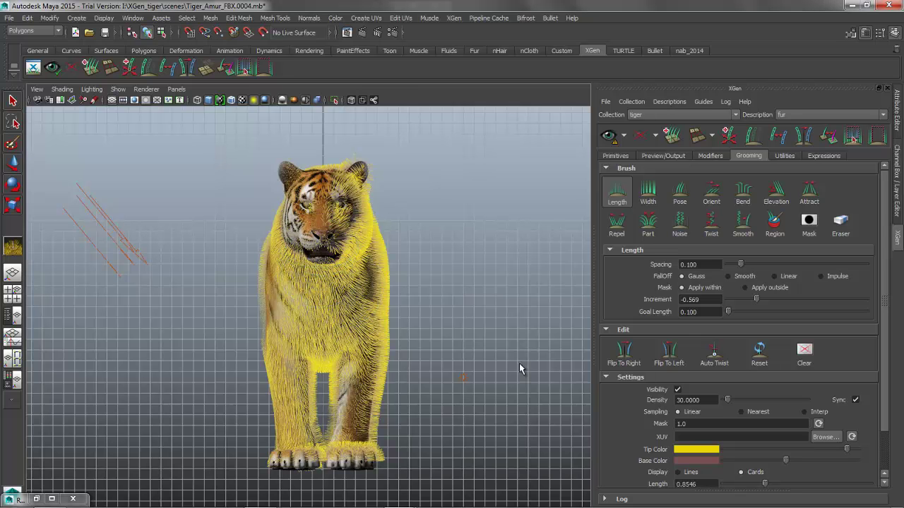
{"action": "middle_click_drag", "start_coordinate": [299, 308], "coordinate": [299, 297], "text": "alt"}
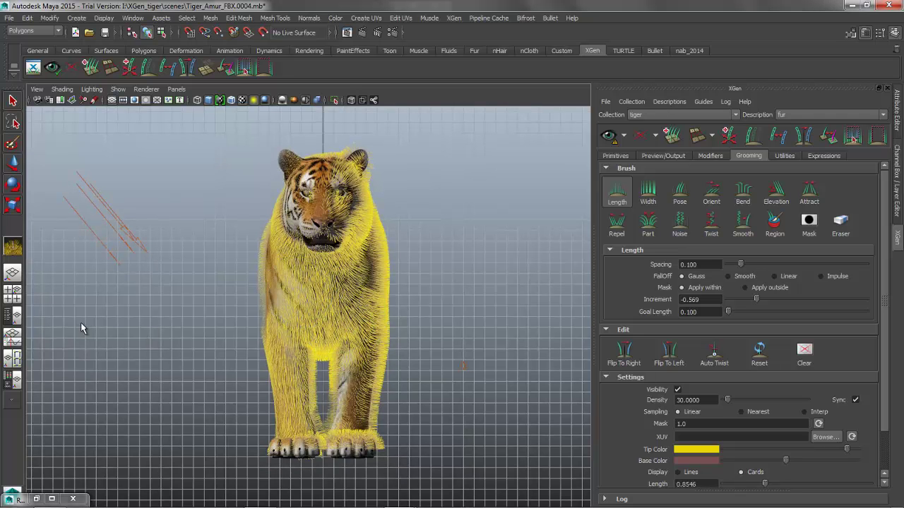
- Return from the front view to the perspective view and turn off the groom's visibility
{"action": "left_click", "coordinate": [678, 353]}
{"action": "middle_click_drag", "start_coordinate": [374, 265], "coordinate": [393, 290], "text": "alt"}
{"action": "key", "text": "space"}
{"action": "left_click_drag", "start_coordinate": [394, 290], "coordinate": [387, 265]}
{"action": "left_click_drag", "start_coordinate": [310, 264], "coordinate": [386, 262], "text": "alt"}
{"action": "left_click", "coordinate": [677, 390]}
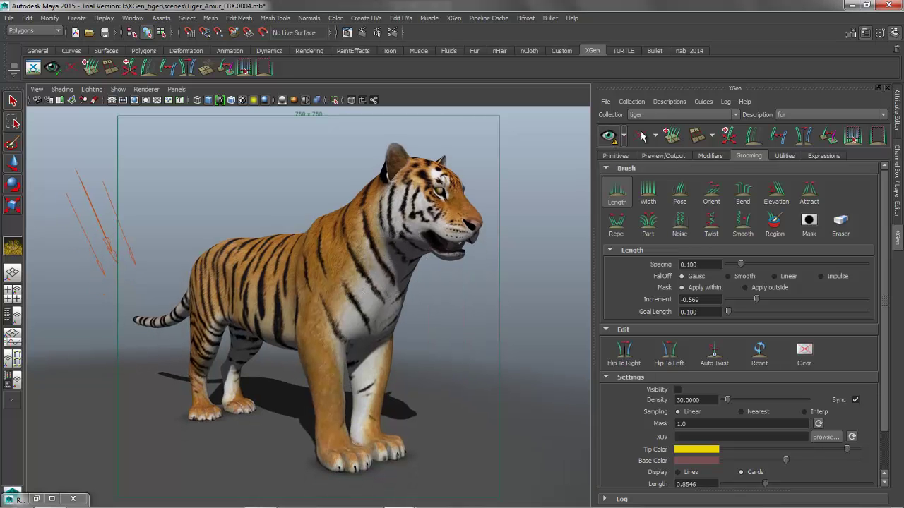
- Set the fur primitives' generator density to 100 and update the XGen preview
{"action": "left_click", "coordinate": [616, 156]}
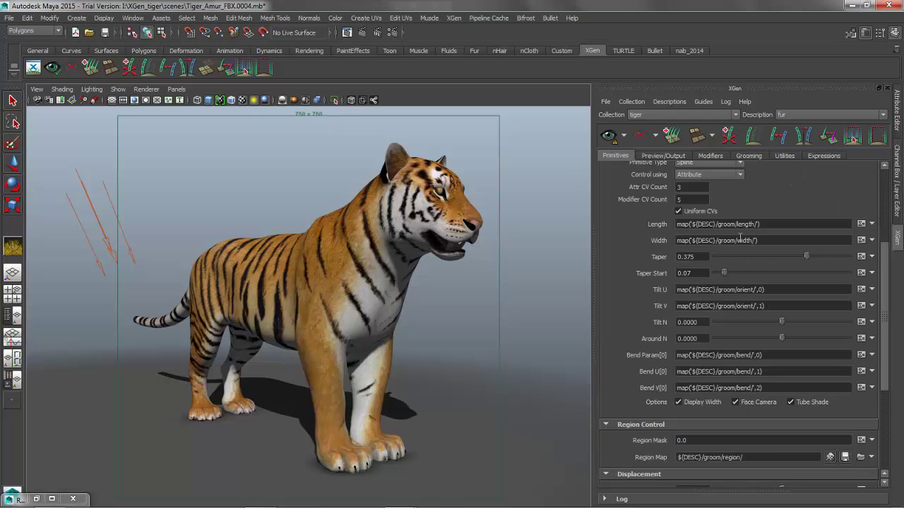
{"action": "scroll", "coordinate": [812, 240], "scroll_direction": "up", "scroll_amount": 3}
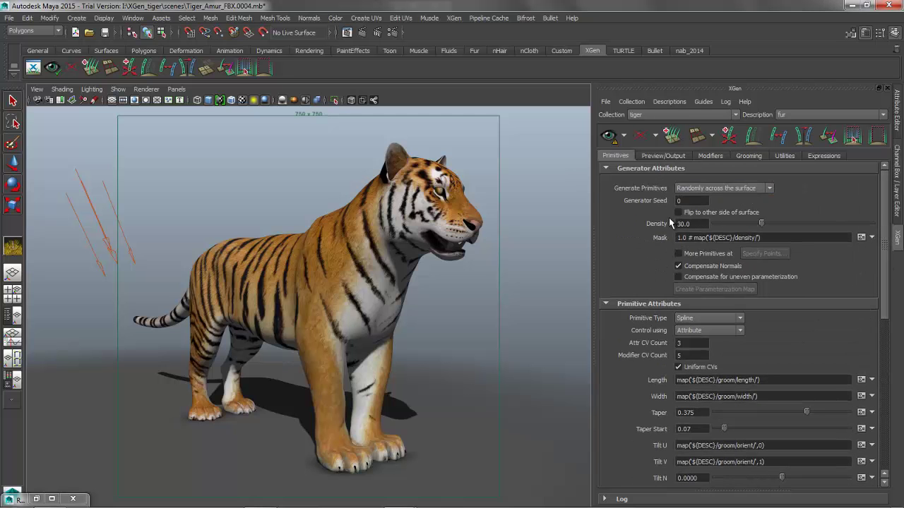
{"action": "left_click", "coordinate": [751, 156]}
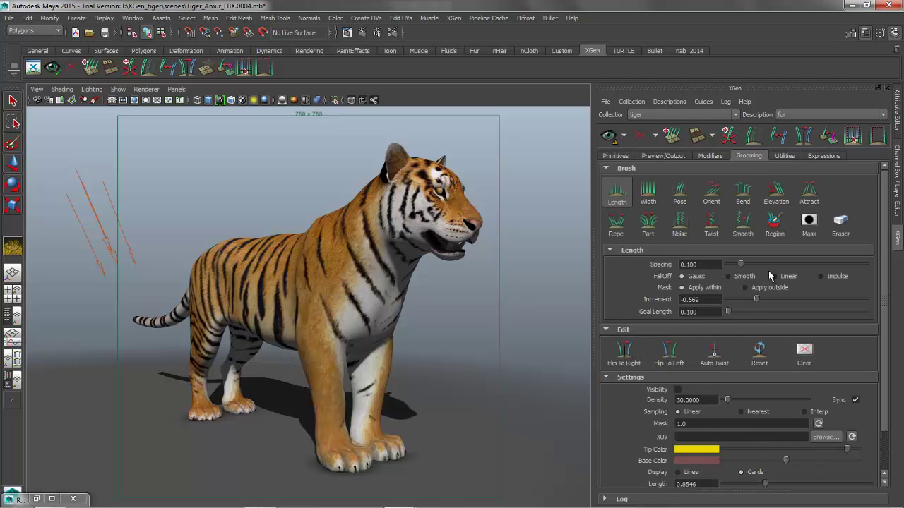
{"action": "scroll", "coordinate": [813, 339], "scroll_direction": "down", "scroll_amount": 2}
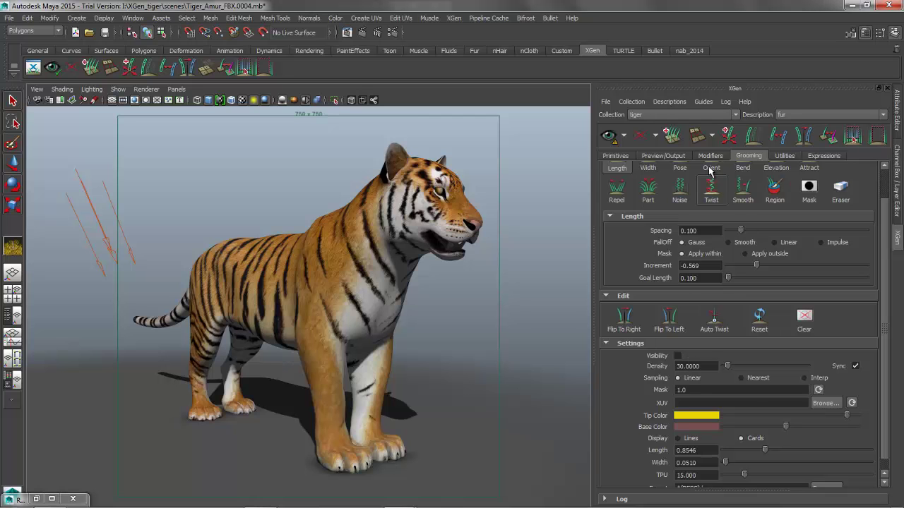
{"action": "left_click", "coordinate": [614, 157]}
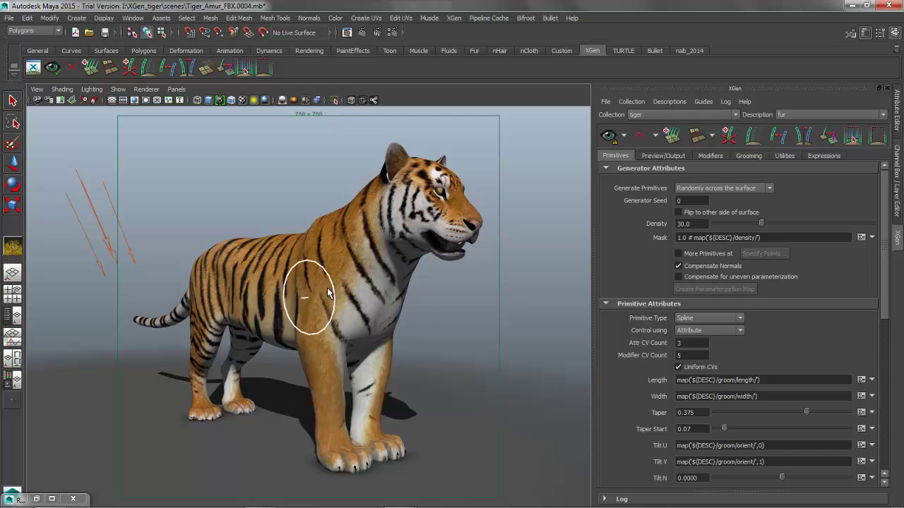
{"action": "left_click", "coordinate": [686, 223]}
{"action": "left_click_drag", "start_coordinate": [692, 224], "coordinate": [649, 225]}
{"action": "type", "text": "100"}
{"action": "key", "text": "Return"}
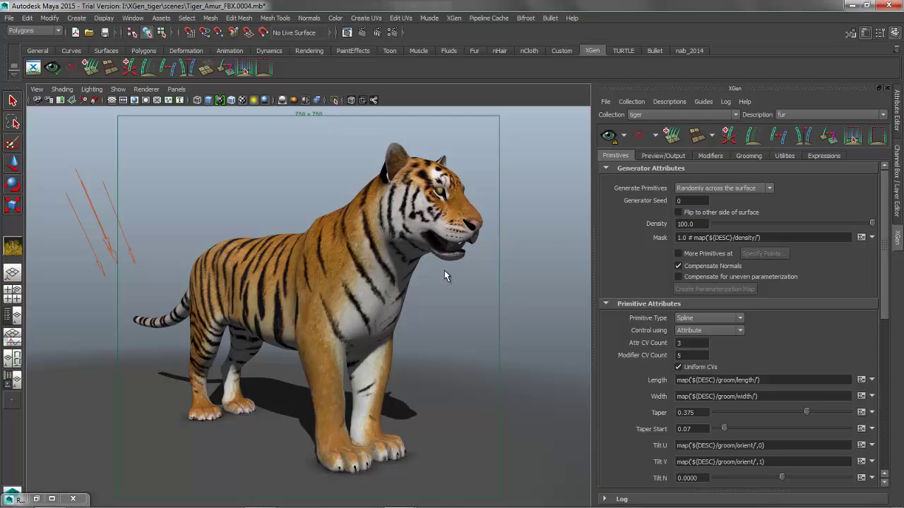
{"action": "left_click", "coordinate": [609, 135]}
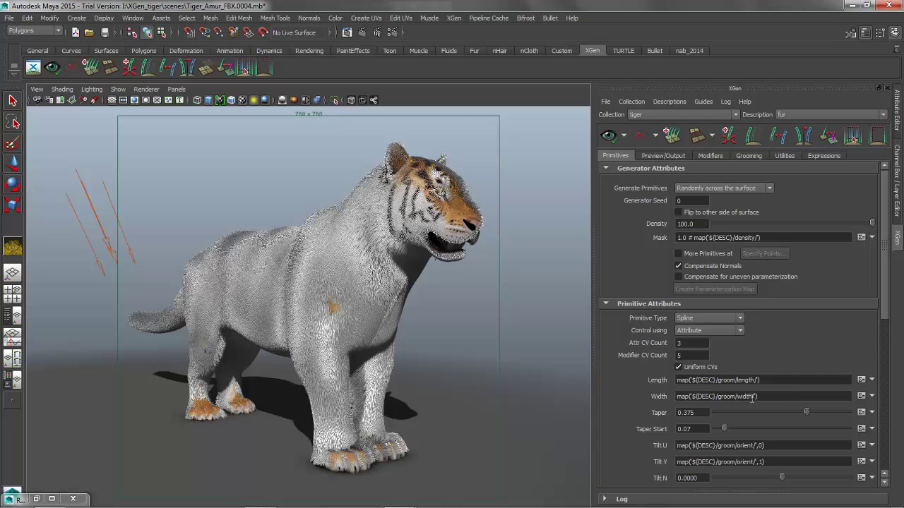
- Set the groom's width to 0.02 and display the groom in place of the fur preview
{"action": "left_click", "coordinate": [747, 156]}
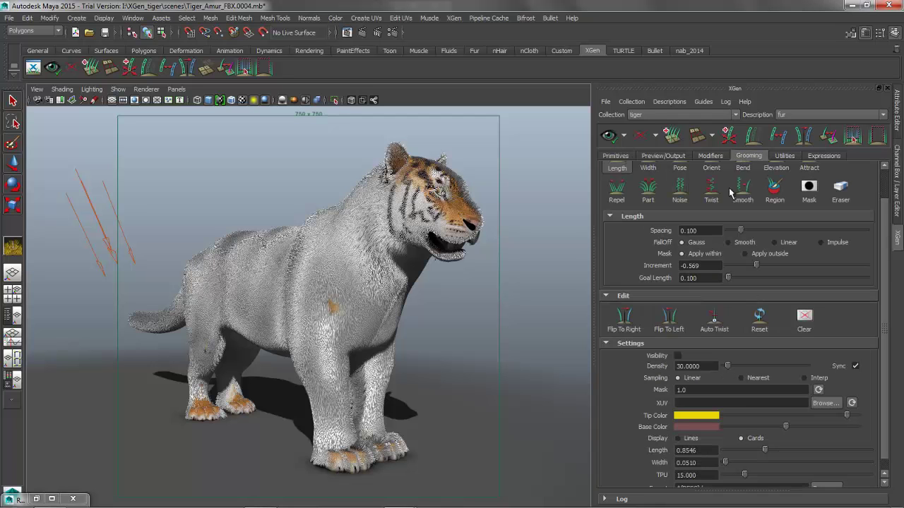
{"action": "left_click", "coordinate": [687, 463]}
{"action": "key", "text": "Return"}
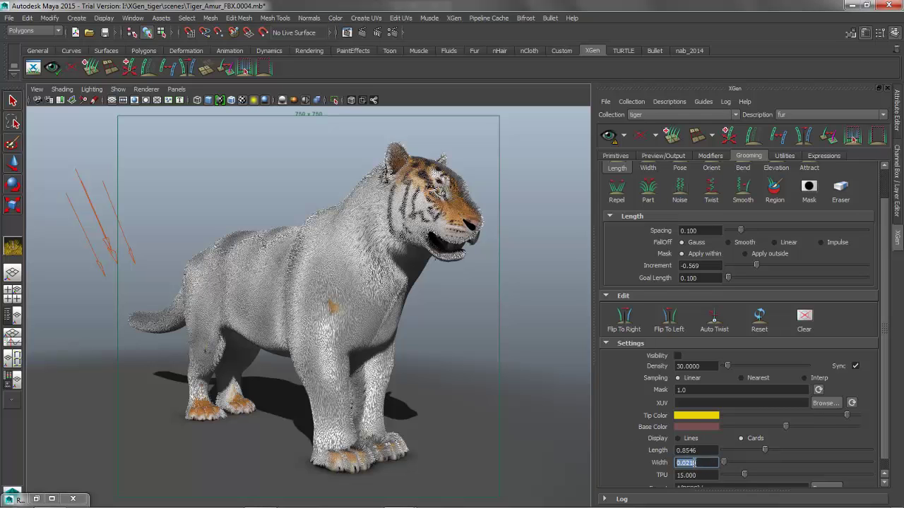
{"action": "left_click", "coordinate": [677, 357]}
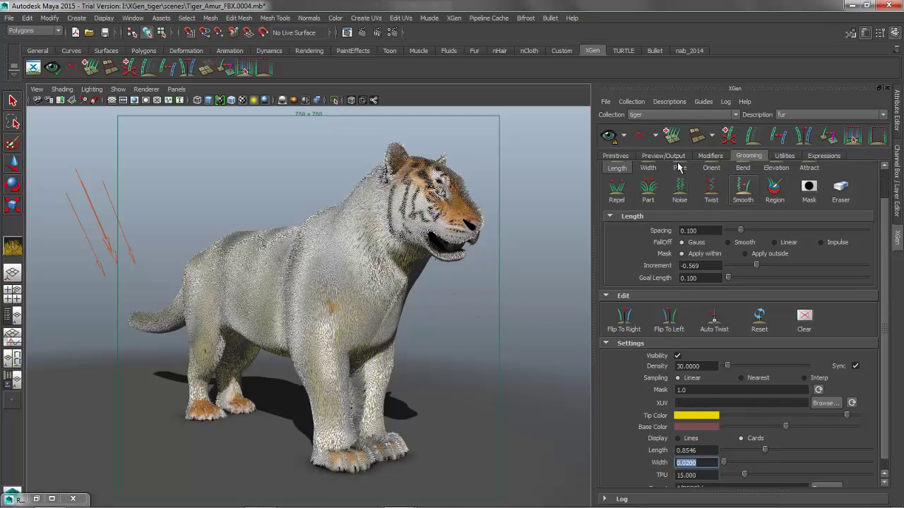
{"action": "left_click", "coordinate": [640, 138]}
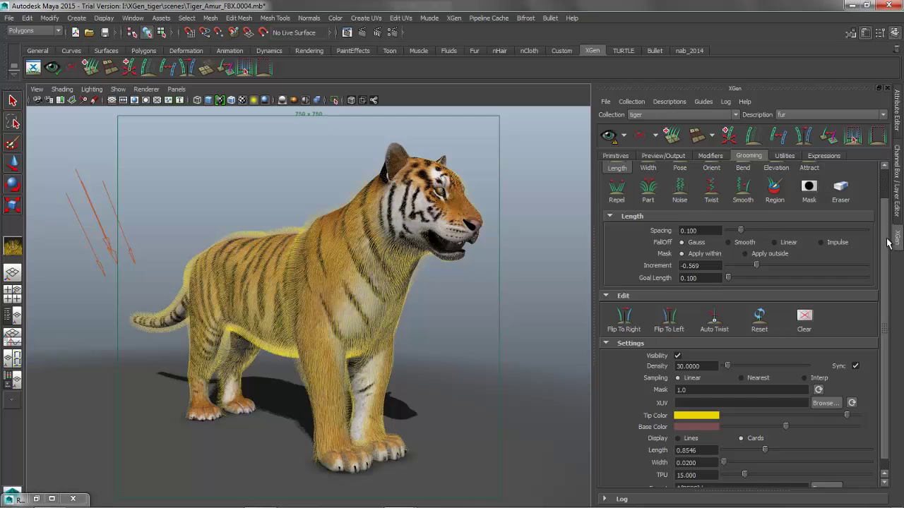
- Brush over the tiger's shoulder fur with the Elevation brush and preview the fur with the groom hidden
{"action": "scroll", "coordinate": [812, 204], "scroll_direction": "up", "scroll_amount": 2}
{"action": "left_click", "coordinate": [776, 193]}
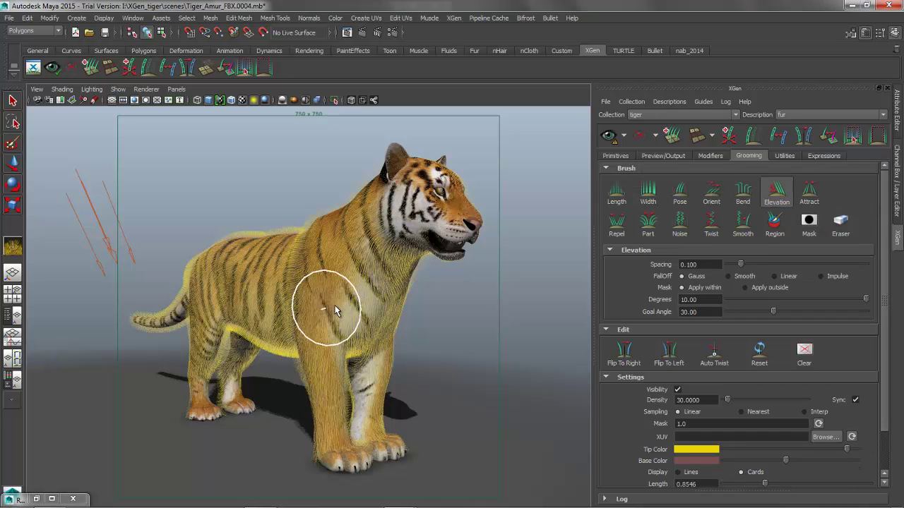
{"action": "mouse_move", "coordinate": [343, 314]}
{"action": "left_mouse_down"}
{"action": "mouse_move", "coordinate": [347, 323]}
{"action": "mouse_move", "coordinate": [339, 323]}
{"action": "mouse_move", "coordinate": [346, 305]}
{"action": "left_mouse_up"}
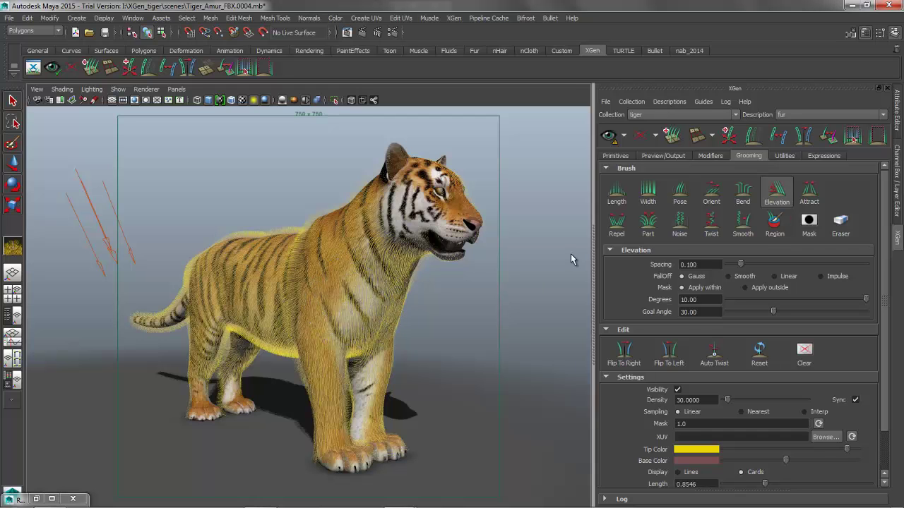
{"action": "left_click", "coordinate": [676, 390]}
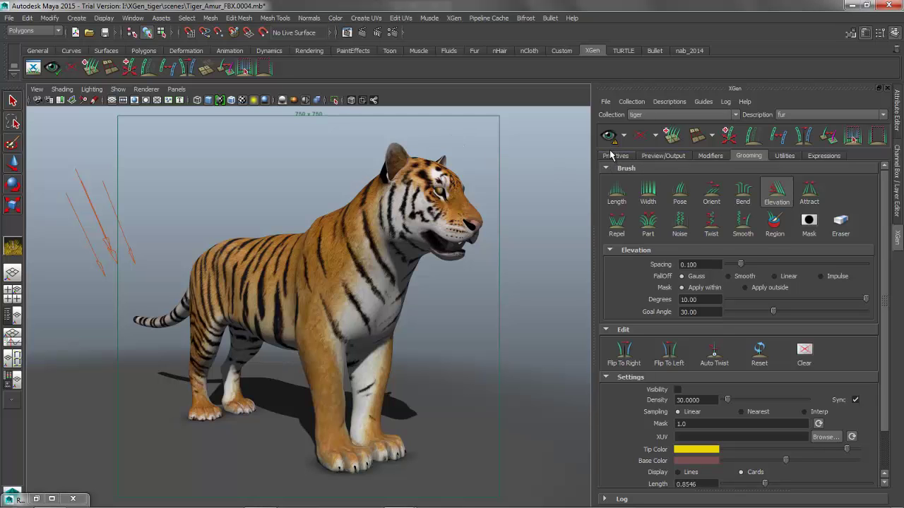
{"action": "left_click", "coordinate": [608, 136]}
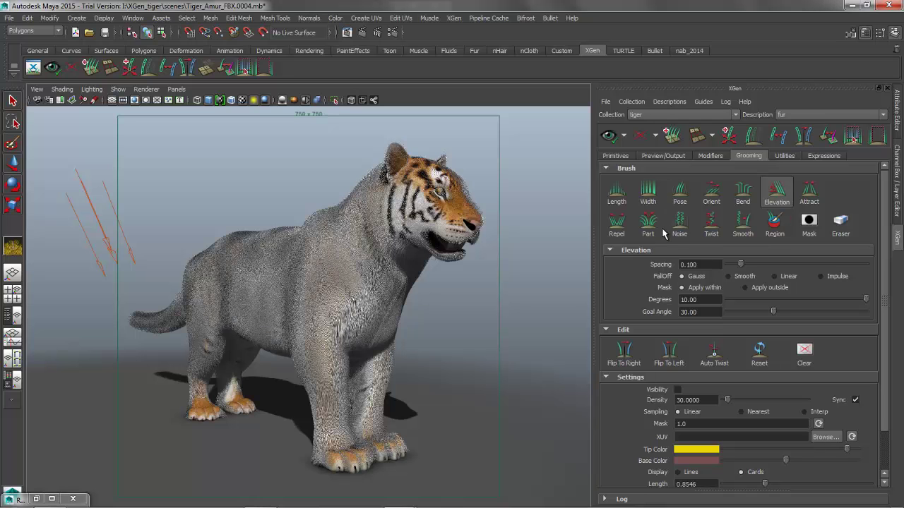
- Clear the preview and create a white Primitive Color map named color_dt with a map resolution of 10
{"action": "left_click", "coordinate": [664, 157]}
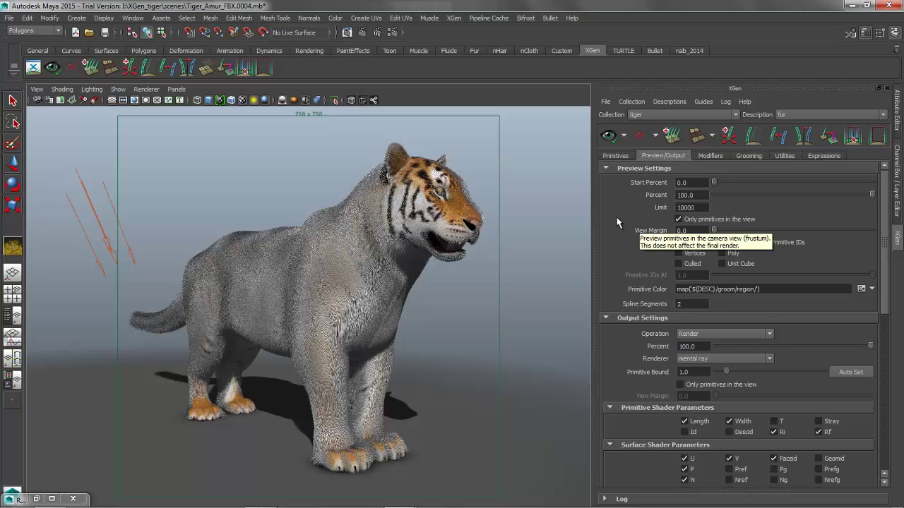
{"action": "left_click", "coordinate": [635, 140]}
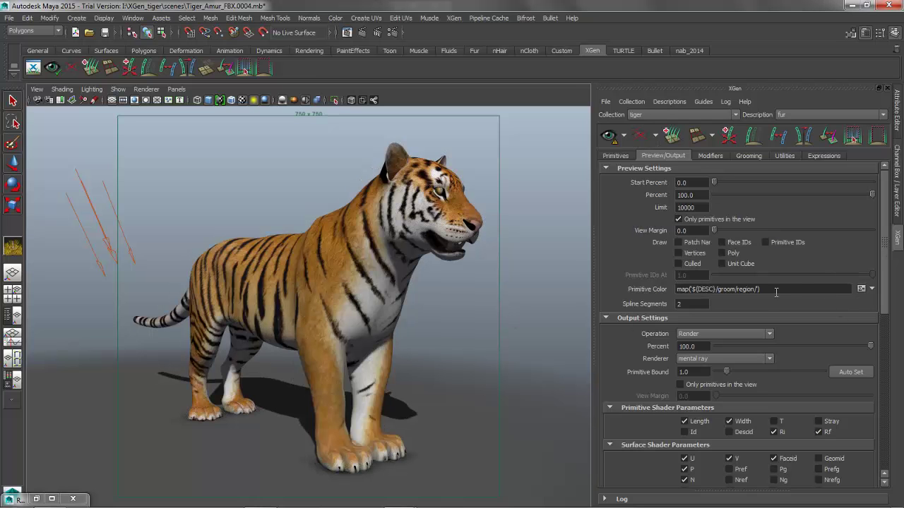
{"action": "left_click", "coordinate": [873, 290]}
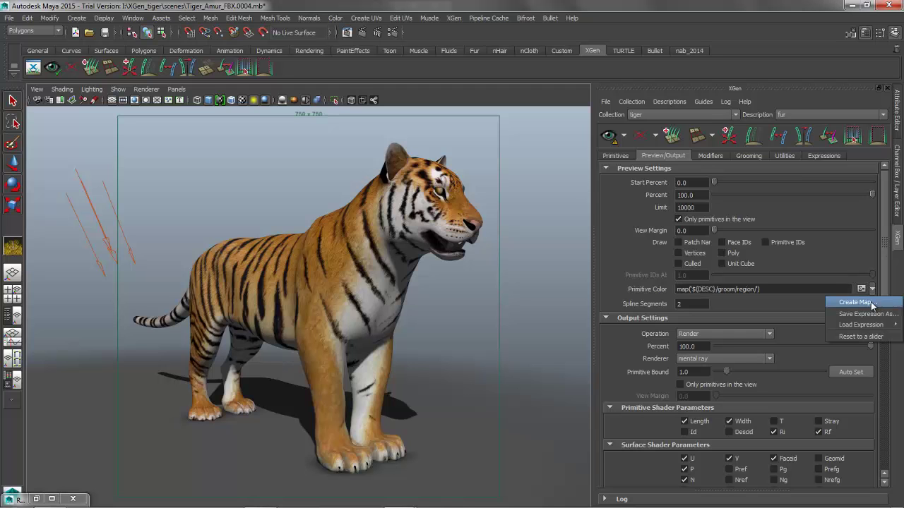
{"action": "left_click", "coordinate": [856, 302]}
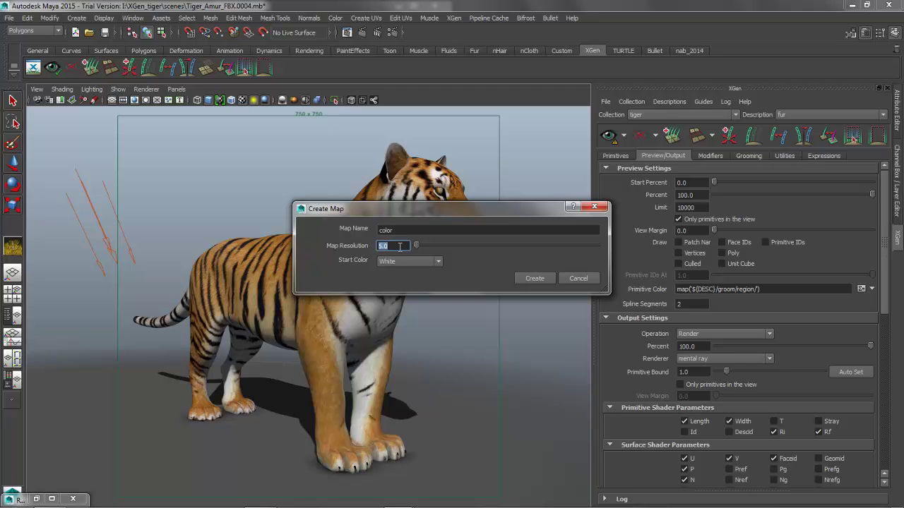
{"action": "type", "text": "10"}
{"action": "double_click", "coordinate": [404, 231]}
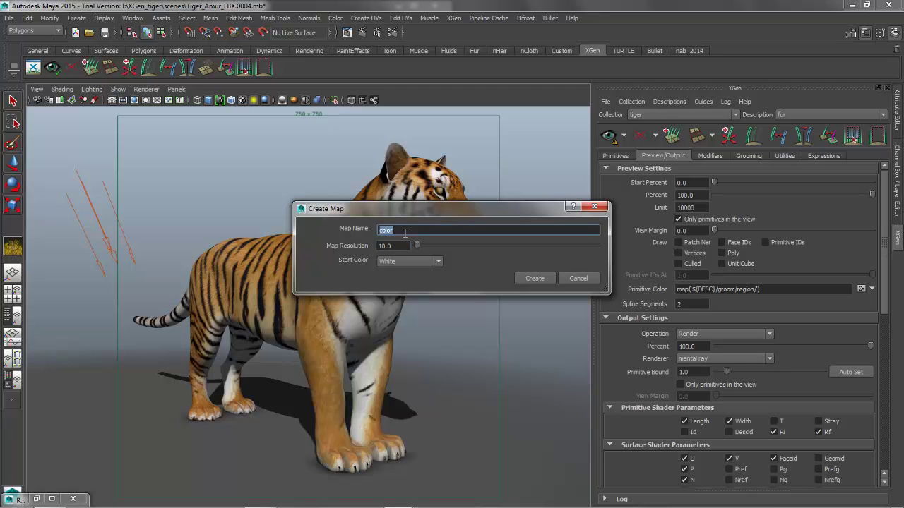
{"action": "type", "text": "color_dt"}
{"action": "left_click", "coordinate": [532, 277]}
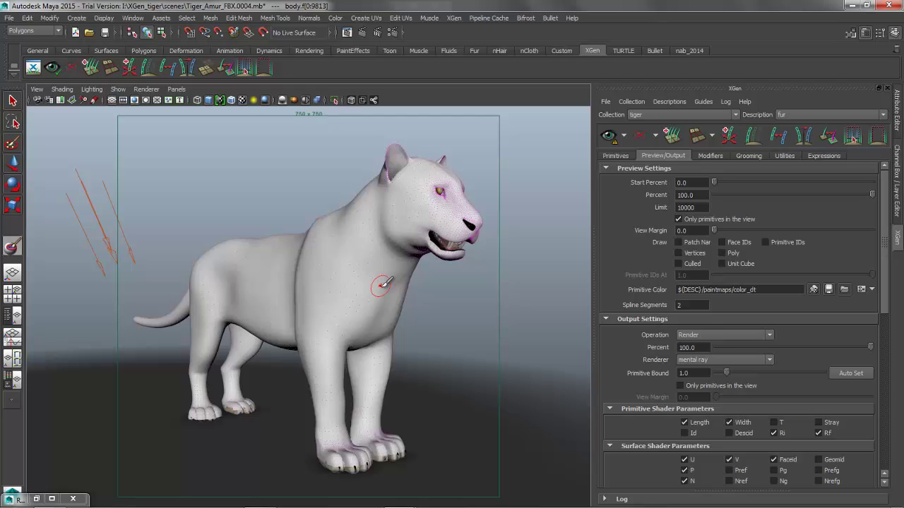
- Open the 3D Paint Tool's settings and set the brush color to red
{"action": "middle_click_drag", "start_coordinate": [362, 286], "coordinate": [365, 290], "text": "alt"}
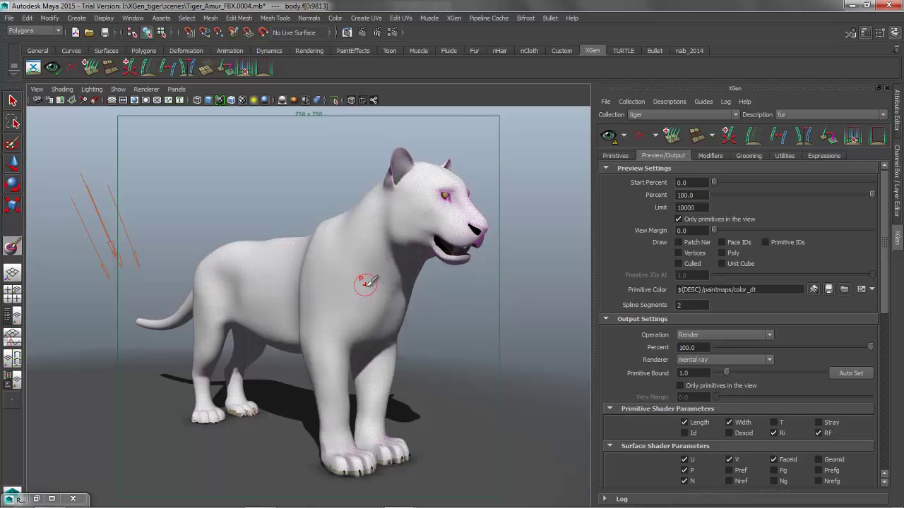
{"action": "double_click", "coordinate": [11, 252]}
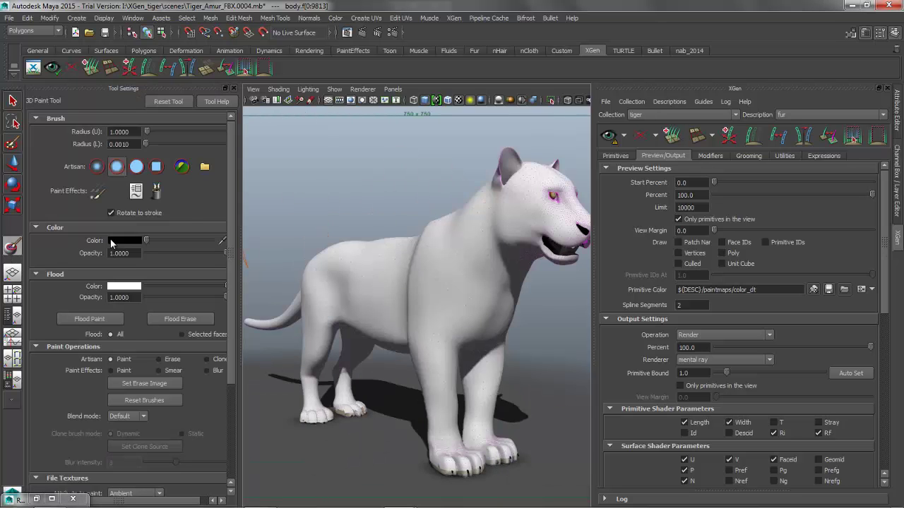
{"action": "left_click", "coordinate": [111, 241]}
{"action": "left_click", "coordinate": [73, 210]}
{"action": "left_click_drag", "start_coordinate": [318, 294], "coordinate": [394, 300], "text": "alt"}
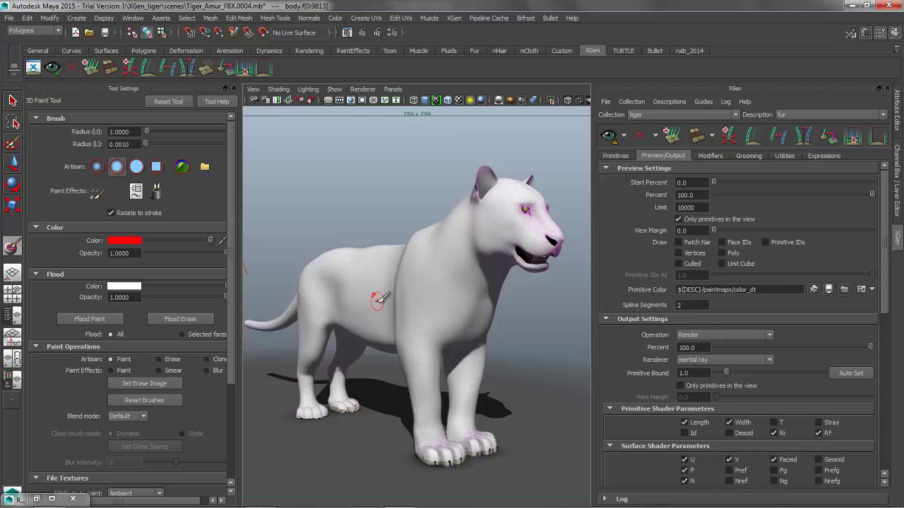
- Paint a red zigzag along the tiger's flank and shoulder and a vertical red stripe on the front leg
{"action": "mouse_move", "coordinate": [319, 277]}
{"action": "left_mouse_down"}
{"action": "mouse_move", "coordinate": [338, 308]}
{"action": "mouse_move", "coordinate": [392, 307]}
{"action": "mouse_move", "coordinate": [424, 260]}
{"action": "mouse_move", "coordinate": [442, 316]}
{"action": "left_mouse_up"}
{"action": "left_click_drag", "start_coordinate": [424, 353], "coordinate": [424, 404]}
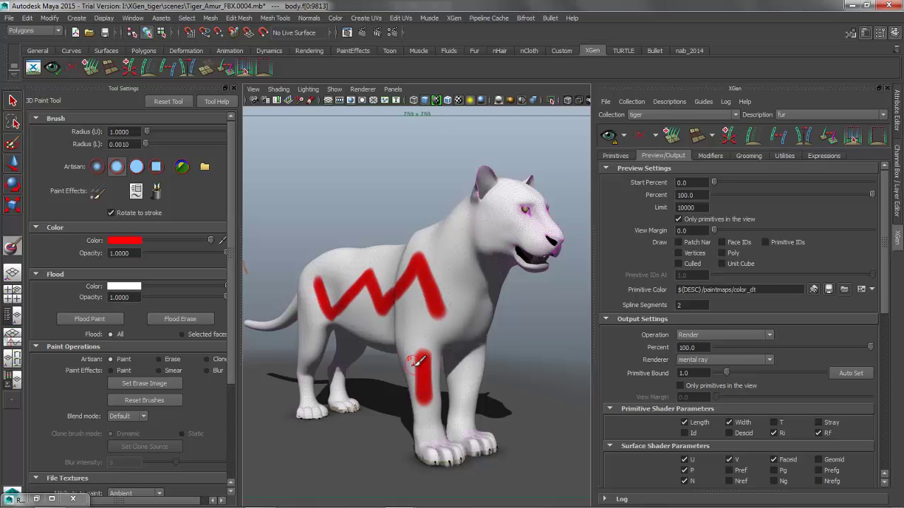
{"action": "left_click_drag", "start_coordinate": [375, 305], "coordinate": [366, 305], "text": "alt"}
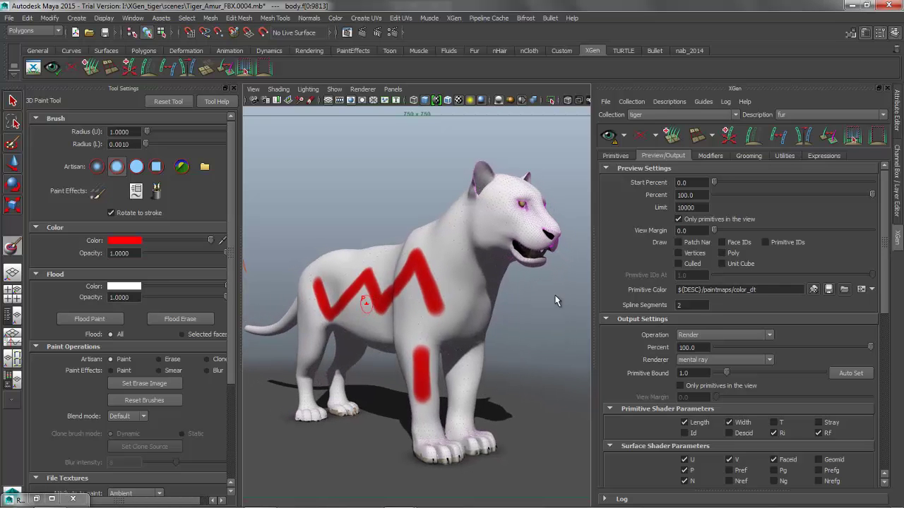
- Save the painted color_dt map and update the XGen preview to check the red strokes on the fur
{"action": "left_click", "coordinate": [830, 294]}
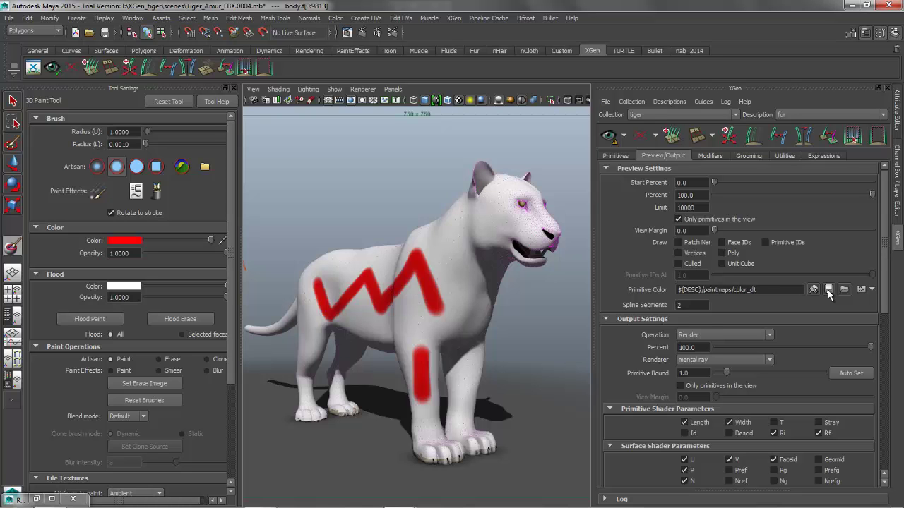
{"action": "left_click", "coordinate": [609, 136]}
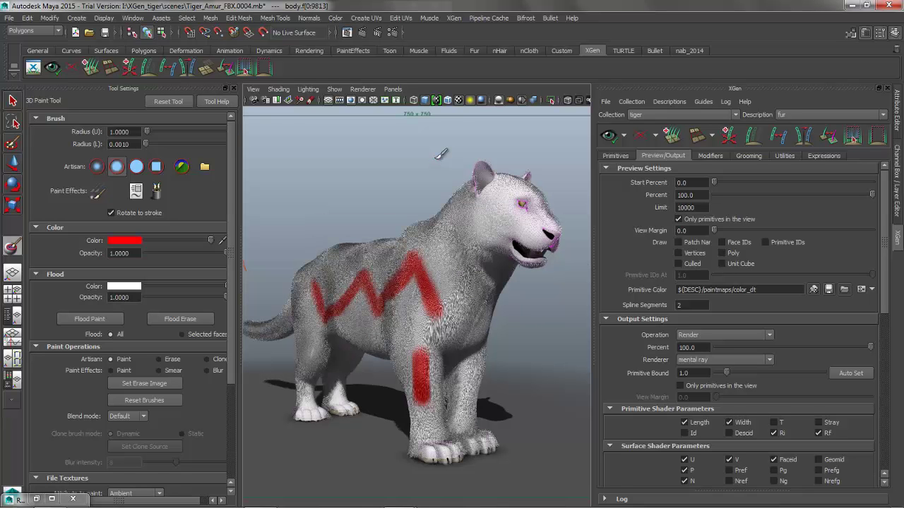
{"action": "middle_click_drag", "start_coordinate": [442, 296], "coordinate": [445, 294], "text": "alt"}
{"action": "left_click_drag", "start_coordinate": [445, 294], "coordinate": [448, 292], "text": "alt"}
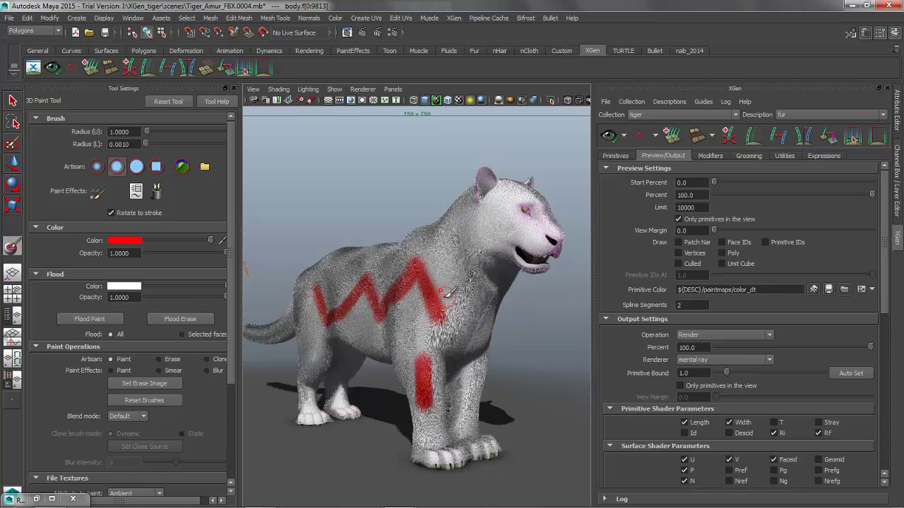
{"action": "left_click_drag", "start_coordinate": [447, 293], "coordinate": [426, 297]}
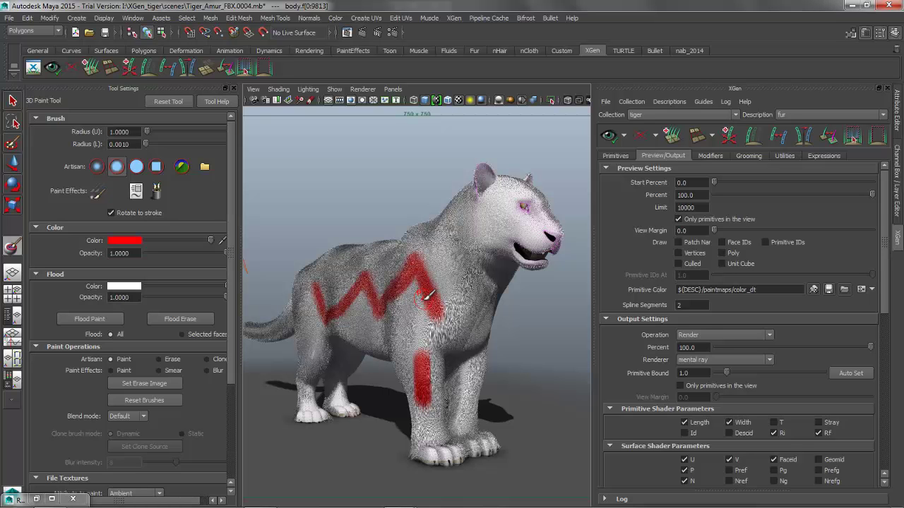
- Leave the 3D Paint Tool, deselect the body and clear the fur preview
{"action": "key", "text": "w"}
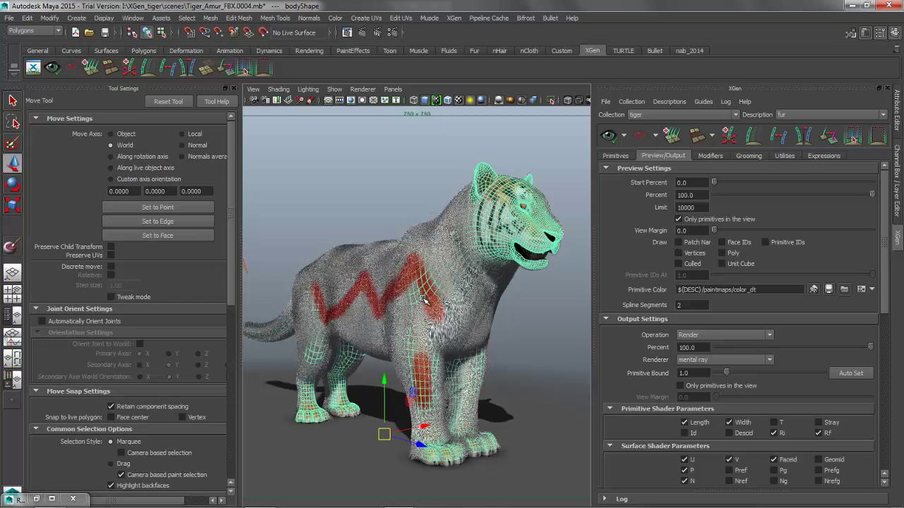
{"action": "left_click", "coordinate": [422, 160]}
{"action": "left_click", "coordinate": [640, 135]}
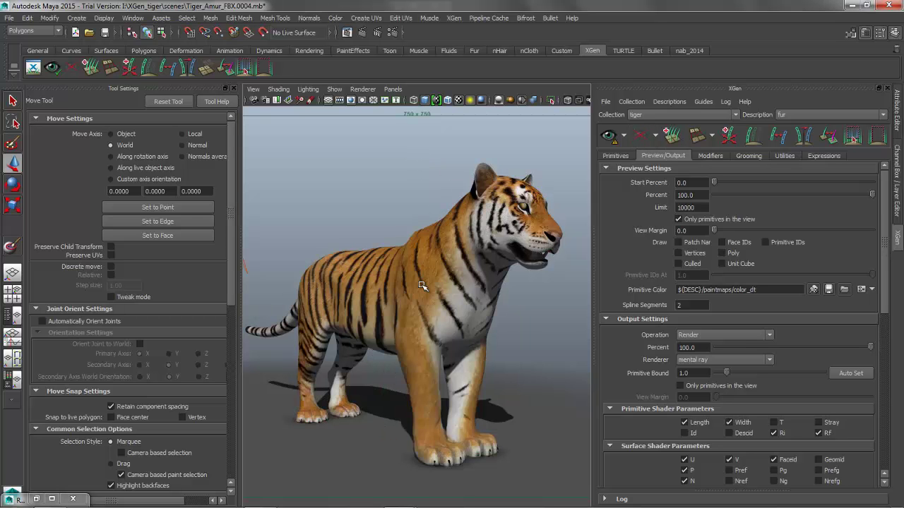
- Select the tiger's body and show its shading network in the Hypershade beside the perspective view
{"action": "left_click", "coordinate": [432, 282]}
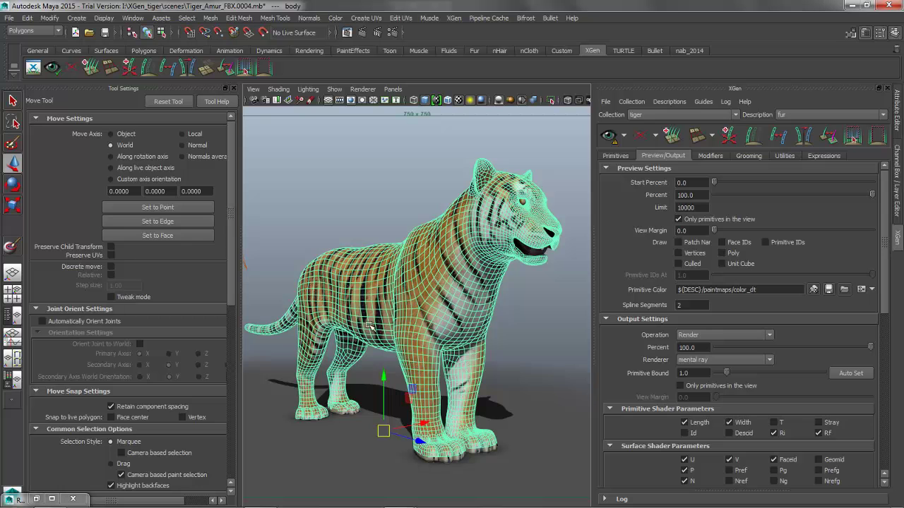
{"action": "left_click", "coordinate": [15, 385]}
{"action": "left_click", "coordinate": [386, 281]}
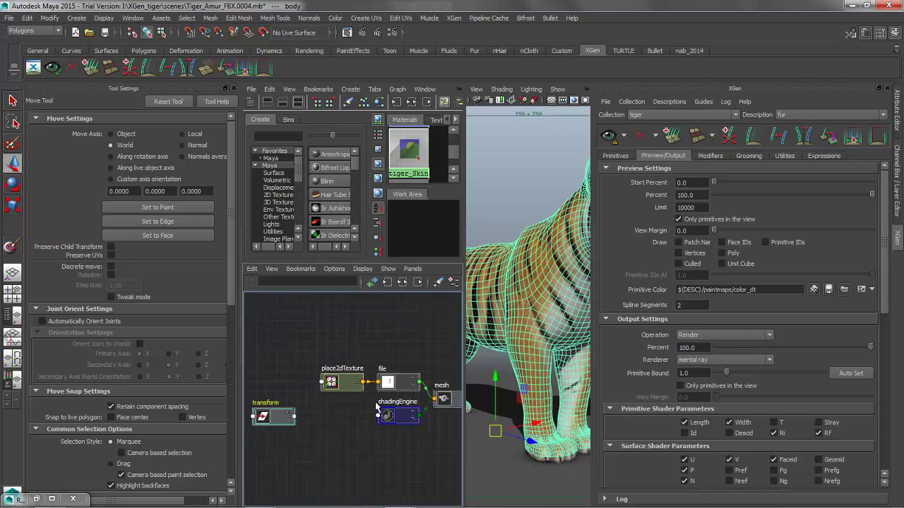
- Close the tool settings, spread out the file5 and body mesh nodes and expand their attributes to expose the Tiger Fur Color Dt connection
{"action": "middle_click_drag", "start_coordinate": [378, 393], "coordinate": [339, 348], "text": "alt"}
{"action": "right_click_drag", "start_coordinate": [337, 403], "coordinate": [361, 408], "text": "alt"}
{"action": "middle_click_drag", "start_coordinate": [361, 407], "coordinate": [327, 453], "text": "alt"}
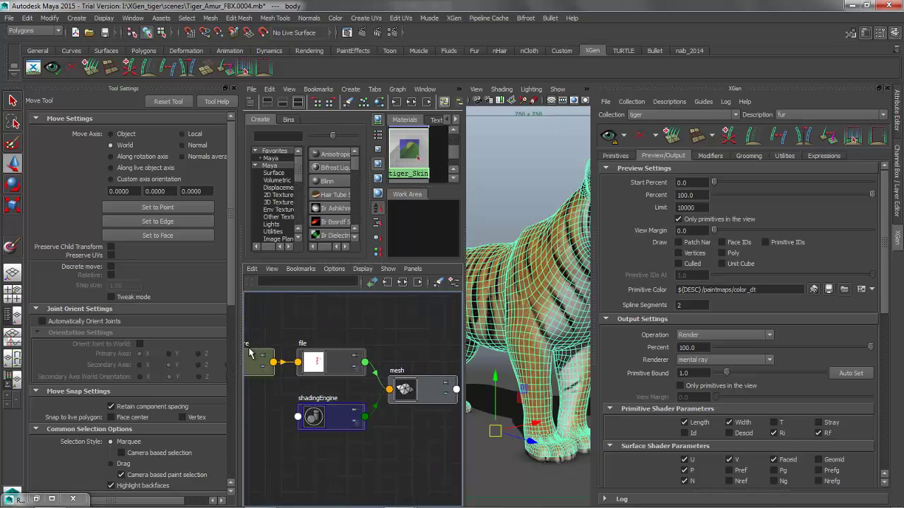
{"action": "left_click", "coordinate": [235, 89]}
{"action": "middle_click_drag", "start_coordinate": [162, 367], "coordinate": [177, 454], "text": "alt"}
{"action": "left_click", "coordinate": [141, 366]}
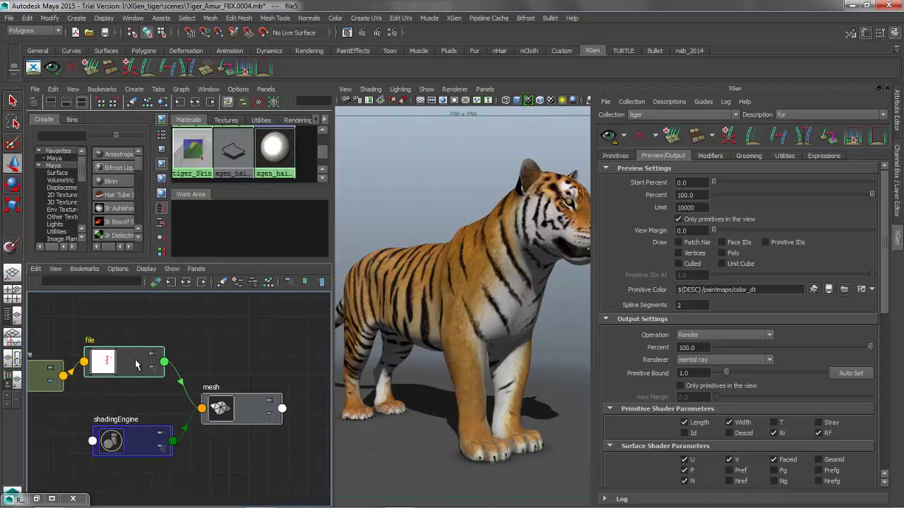
{"action": "key", "text": "3"}
{"action": "left_click_drag", "start_coordinate": [219, 408], "coordinate": [239, 335]}
{"action": "key", "text": "3"}
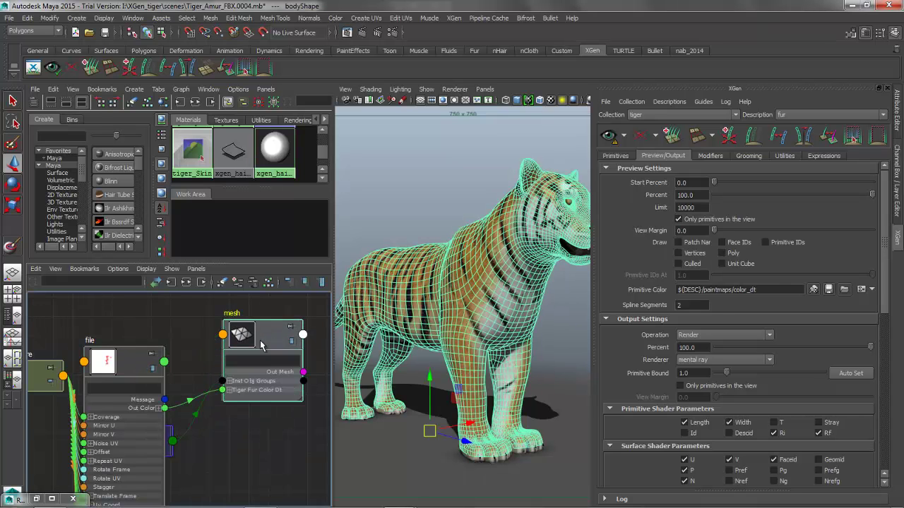
{"action": "left_click_drag", "start_coordinate": [142, 364], "coordinate": [140, 309]}
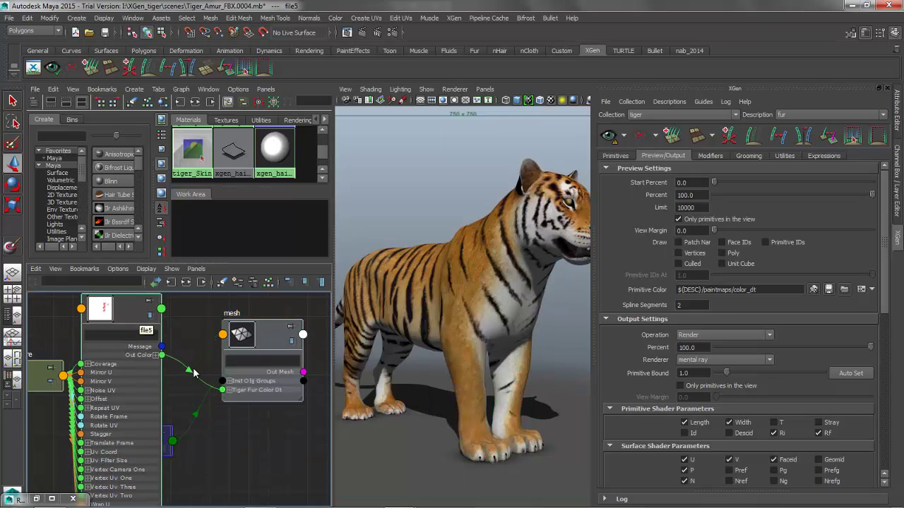
{"action": "left_click_drag", "start_coordinate": [245, 344], "coordinate": [265, 339]}
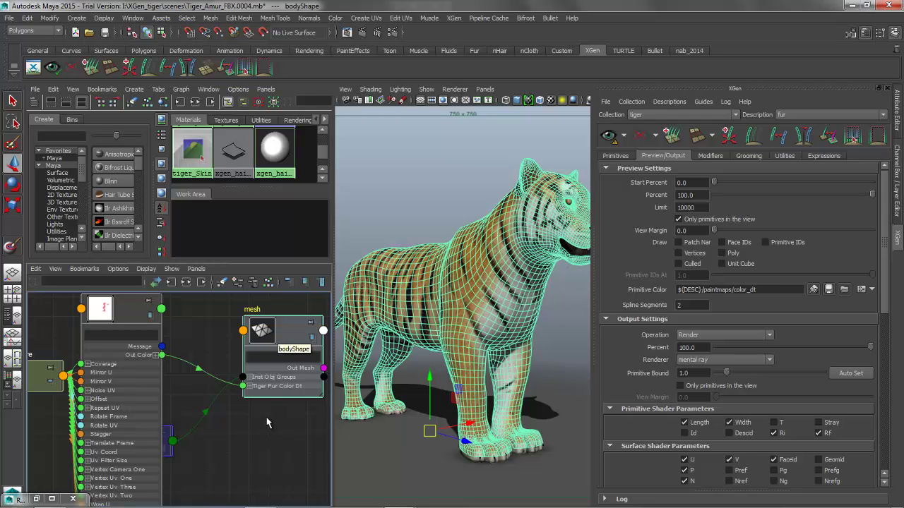
{"action": "left_click", "coordinate": [254, 434]}
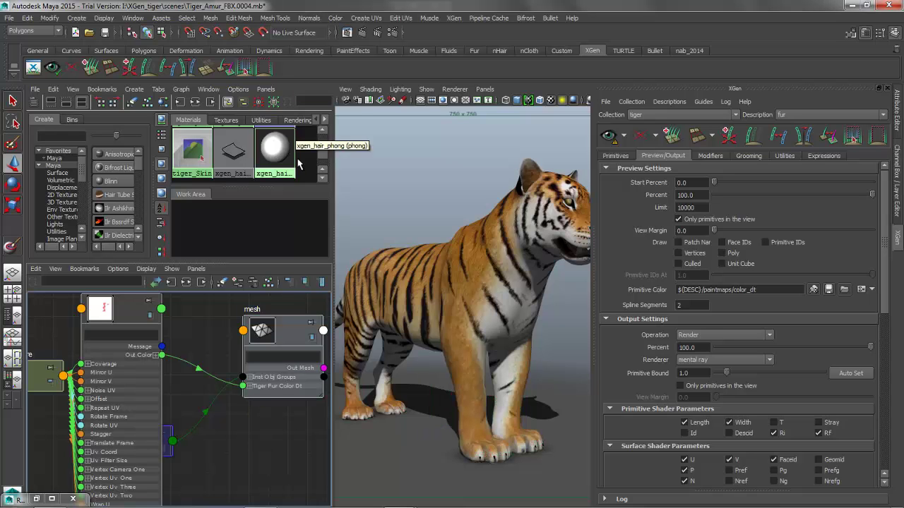
- Add the file_FUR texture to the node graph below the mesh node and expand all its attributes
{"action": "left_click", "coordinate": [238, 120]}
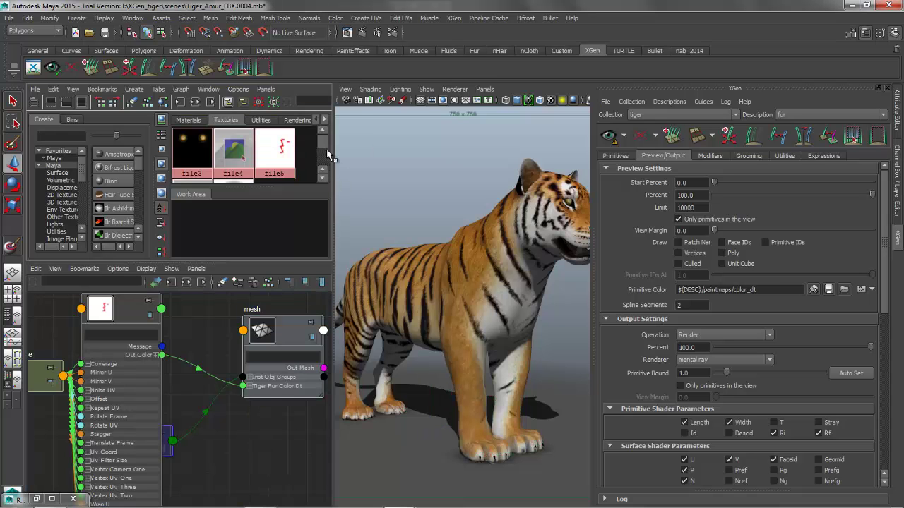
{"action": "scroll", "coordinate": [322, 149], "scroll_direction": "down", "scroll_amount": 2}
{"action": "middle_click_drag", "start_coordinate": [192, 154], "coordinate": [226, 444]}
{"action": "left_click_drag", "start_coordinate": [279, 458], "coordinate": [211, 436]}
{"action": "key", "text": "3"}
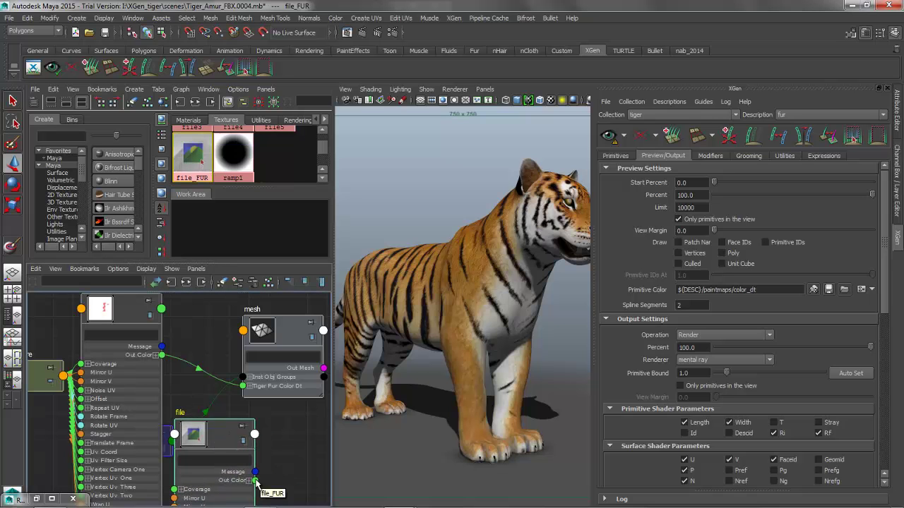
- Connect file_FUR's Out Color to the body mesh's Tiger Fur Color Dt input, reposition both nodes and deselect the body
{"action": "left_click_drag", "start_coordinate": [255, 480], "coordinate": [242, 387]}
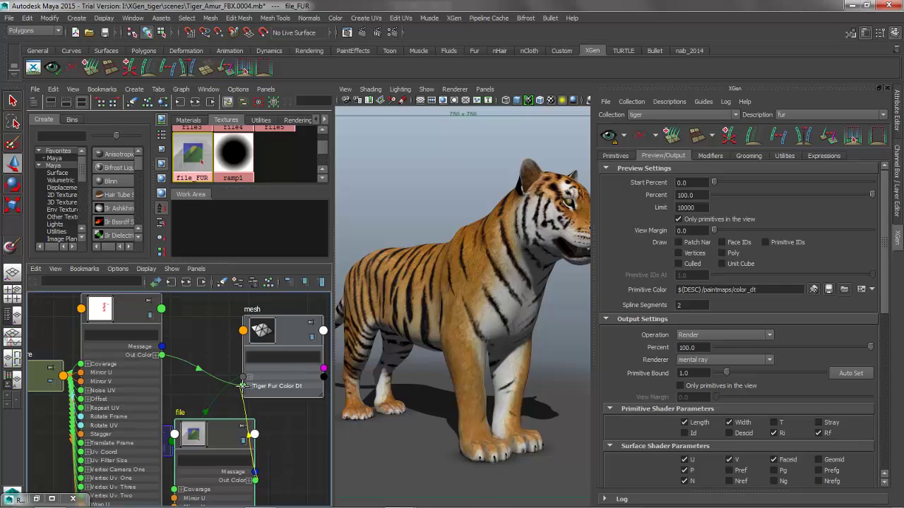
{"action": "left_click_drag", "start_coordinate": [215, 427], "coordinate": [153, 323]}
{"action": "left_click_drag", "start_coordinate": [282, 344], "coordinate": [281, 348]}
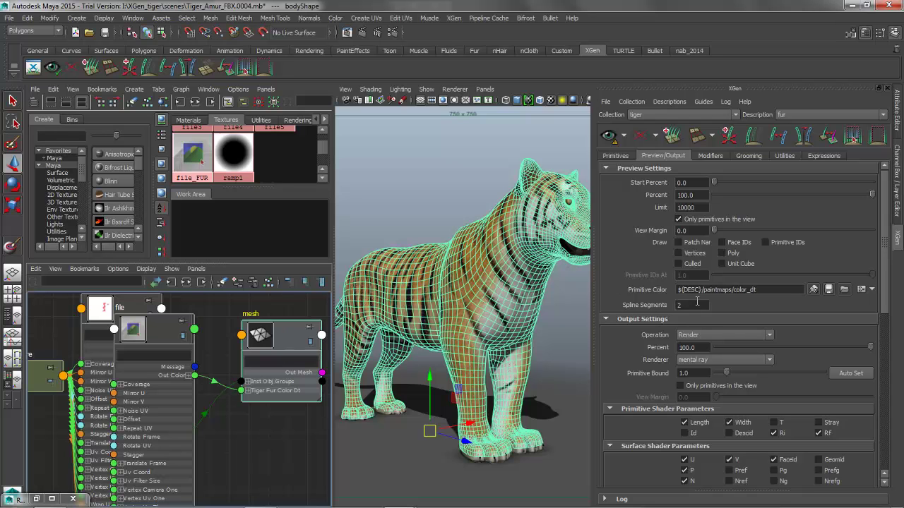
{"action": "left_click", "coordinate": [493, 167]}
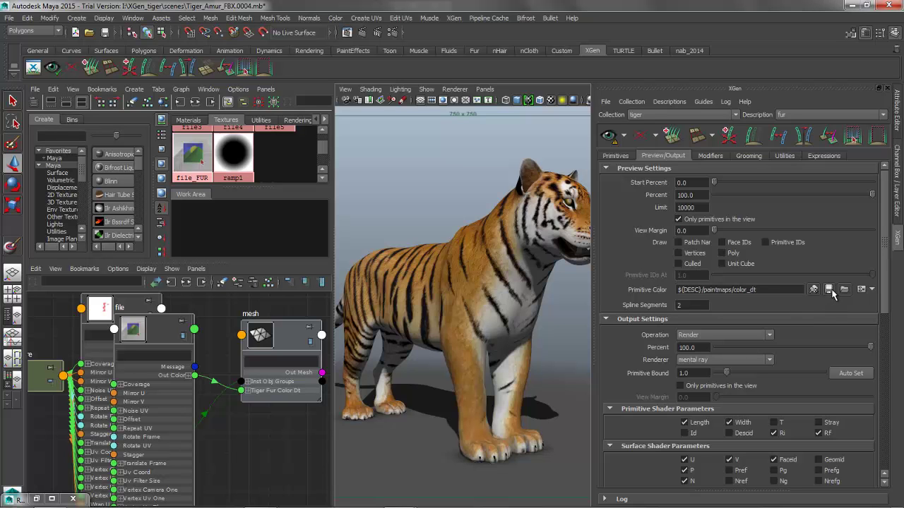
- Maximize the perspective view and update the XGen preview to inspect the texture colors on the fur from slightly different angles
{"action": "key", "text": "space"}
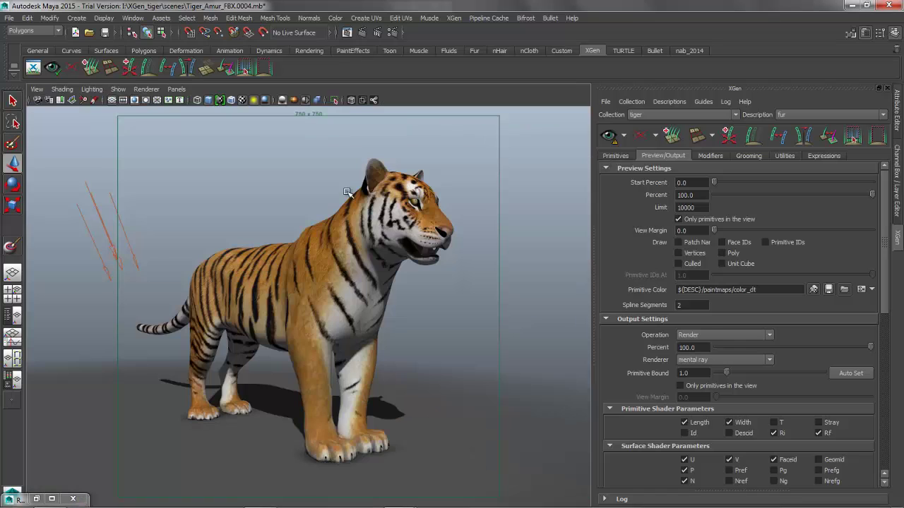
{"action": "left_click", "coordinate": [608, 136]}
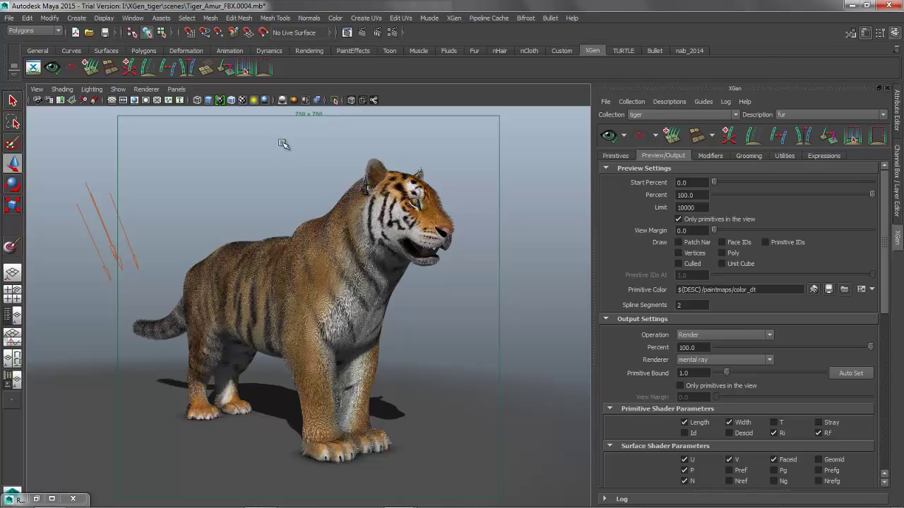
{"action": "left_click_drag", "start_coordinate": [307, 194], "coordinate": [327, 247], "text": "alt"}
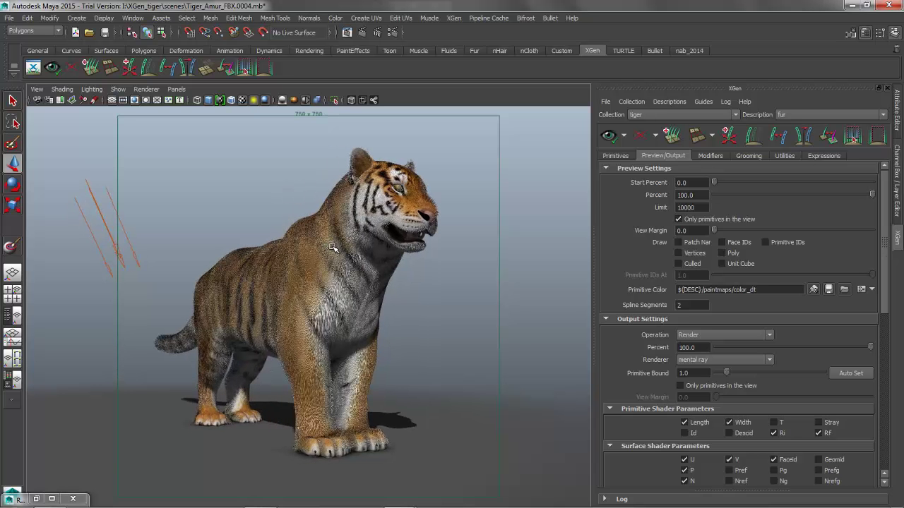
{"action": "left_click_drag", "start_coordinate": [332, 248], "coordinate": [349, 251], "text": "alt"}
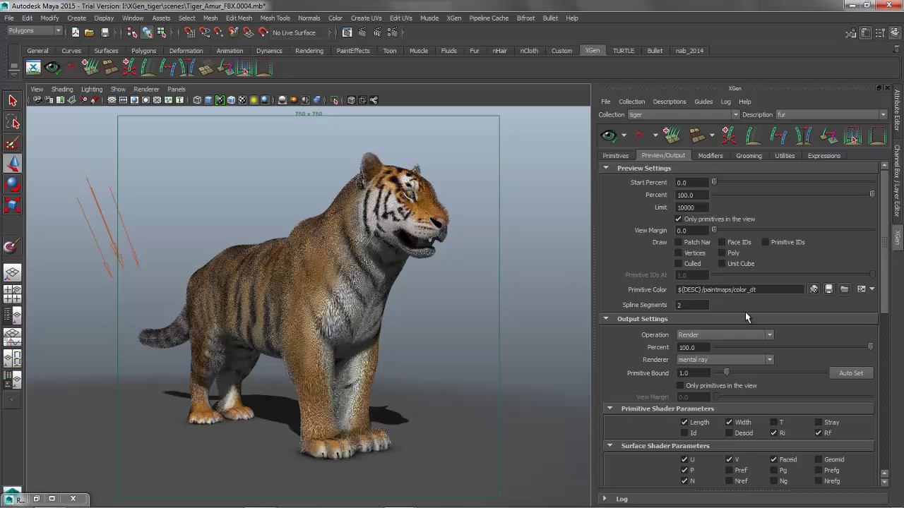
- Copy the whole Primitive Color map expression from the expression editor and close the editor without changes
{"action": "left_click", "coordinate": [861, 290]}
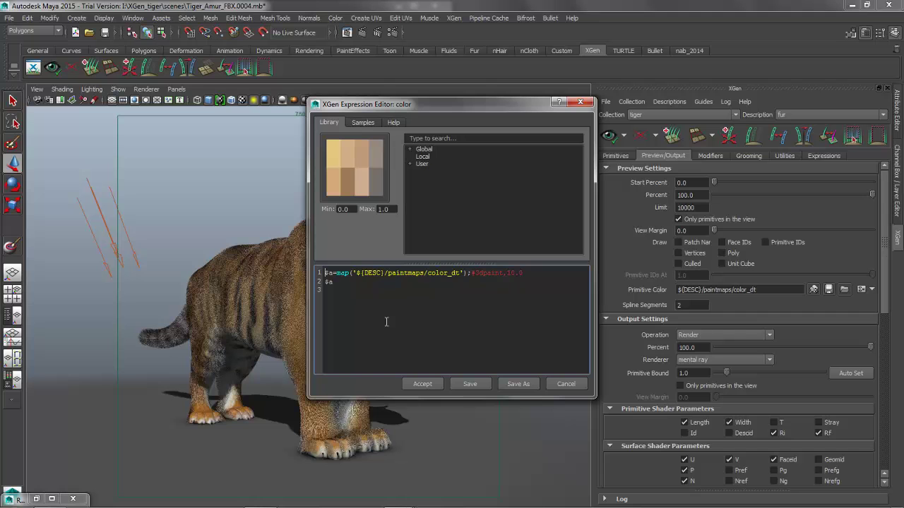
{"action": "key", "text": "ctrl+a"}
{"action": "key", "text": "ctrl+c"}
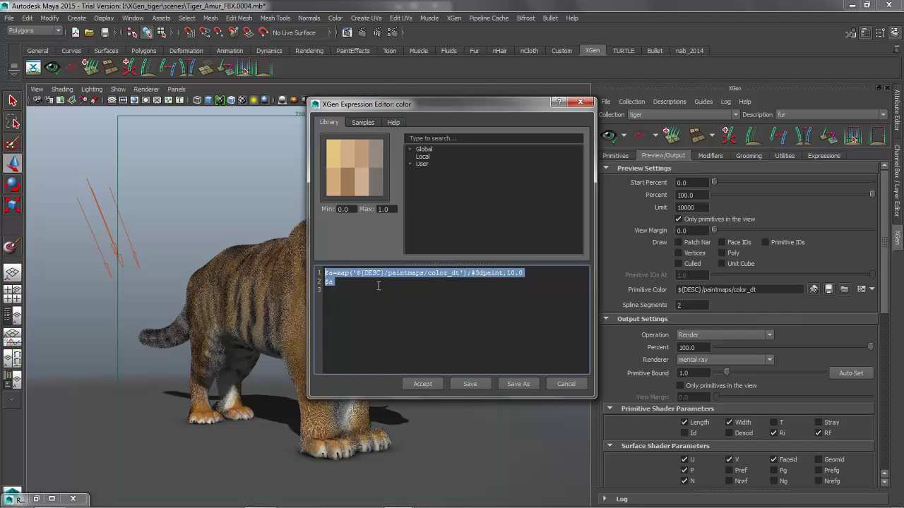
{"action": "left_click", "coordinate": [563, 384]}
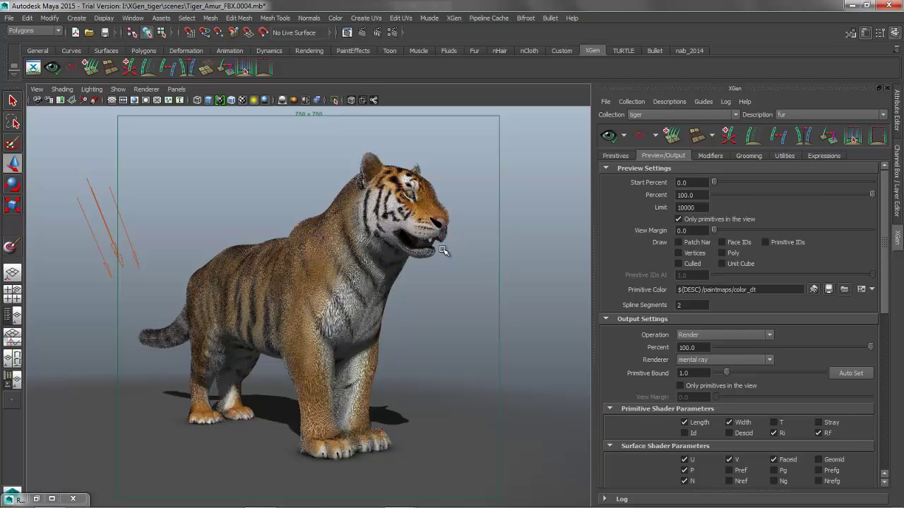
- Add a custom shader parameter of type color named root_color to the fur description
{"action": "left_click_drag", "start_coordinate": [886, 262], "coordinate": [886, 329]}
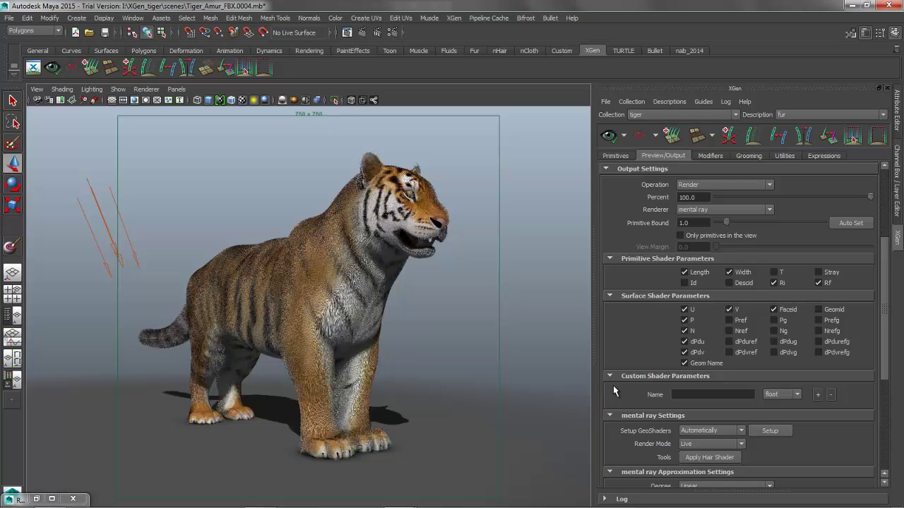
{"action": "left_click", "coordinate": [798, 395]}
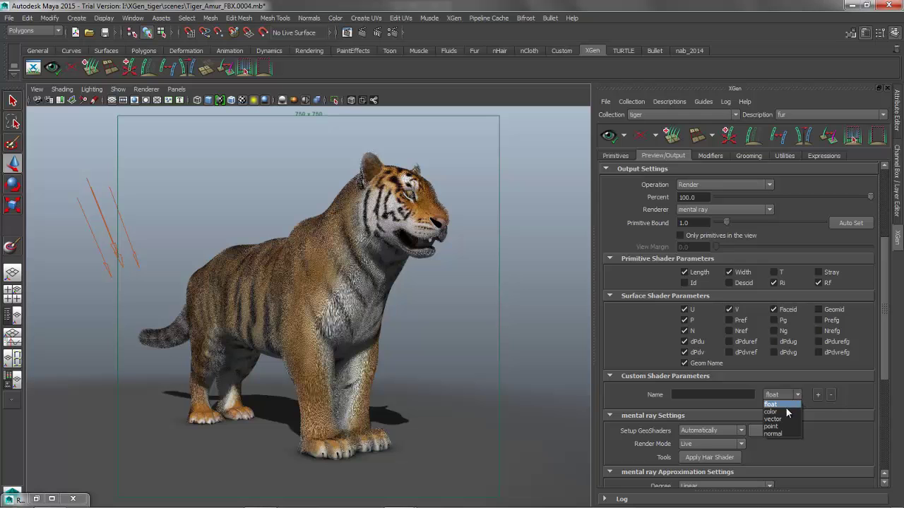
{"action": "left_click", "coordinate": [783, 411]}
{"action": "left_click", "coordinate": [698, 395]}
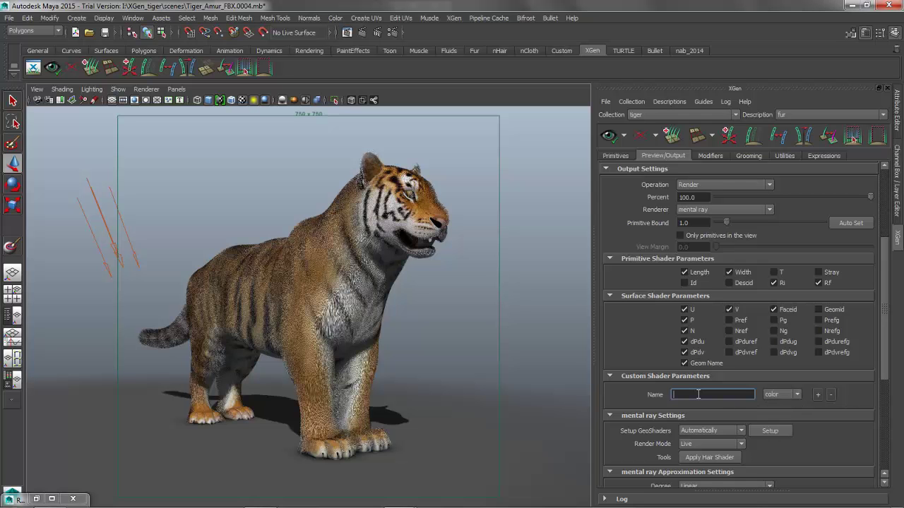
{"action": "type", "text": "root_color"}
{"action": "left_click", "coordinate": [818, 394]}
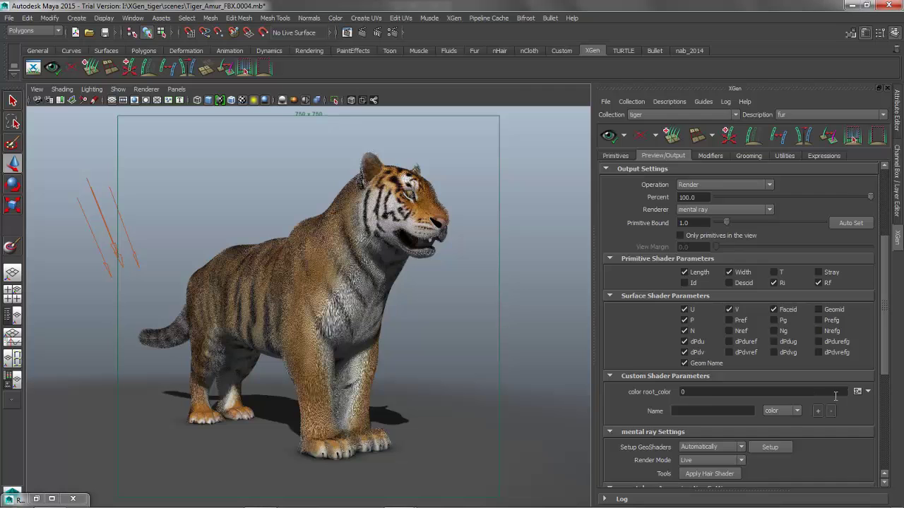
- Replace the root_color expression with the copied color_dt map expression and accept it
{"action": "left_click", "coordinate": [857, 391]}
{"action": "double_click", "coordinate": [339, 273]}
{"action": "key", "text": "ctrl+v"}
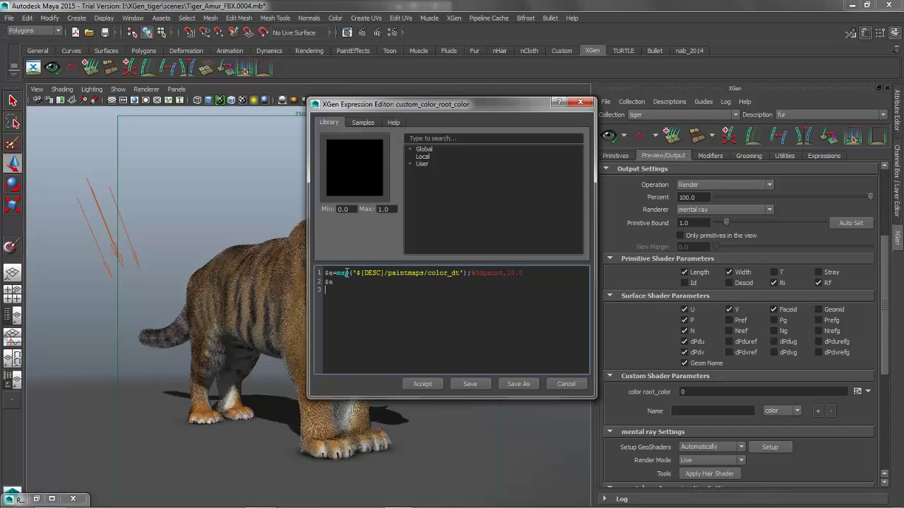
{"action": "left_click", "coordinate": [422, 383]}
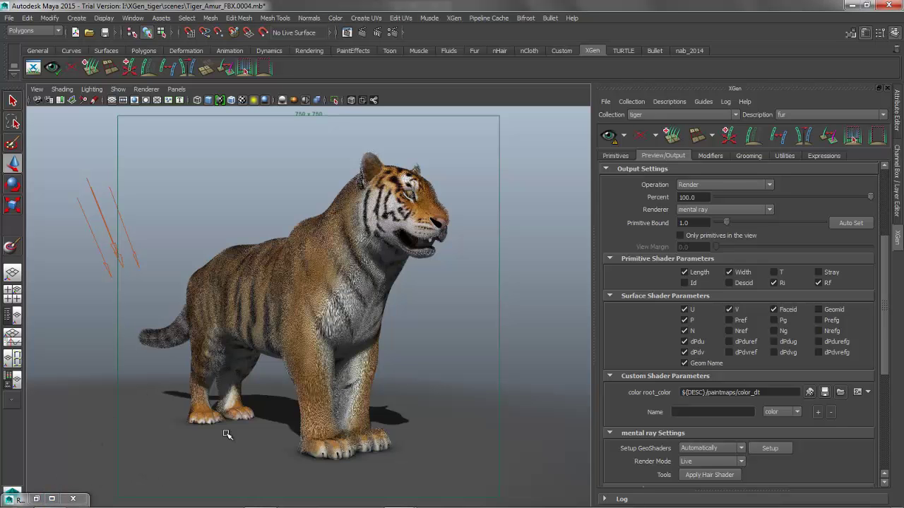
- Reframe the tiger slightly, restore the Render View and render the current frame with mental ray
{"action": "middle_click_drag", "start_coordinate": [303, 287], "coordinate": [318, 285], "text": "alt"}
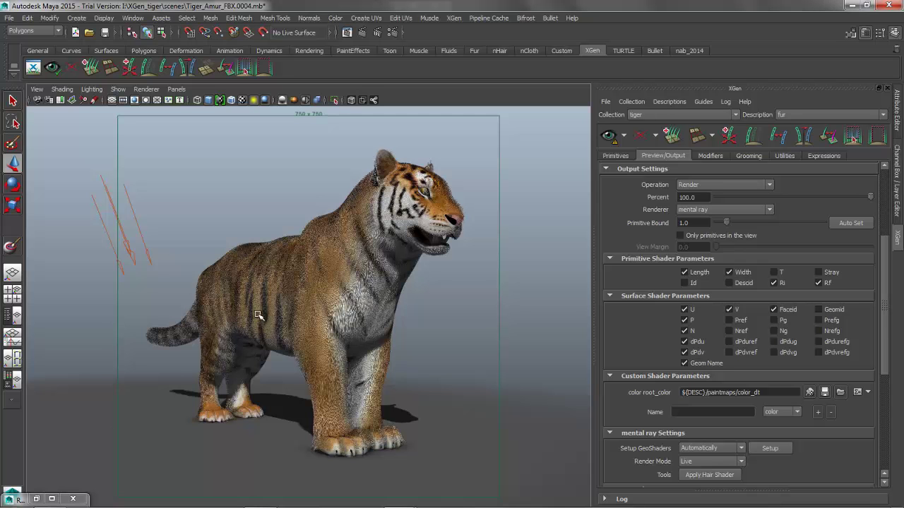
{"action": "left_click", "coordinate": [41, 500]}
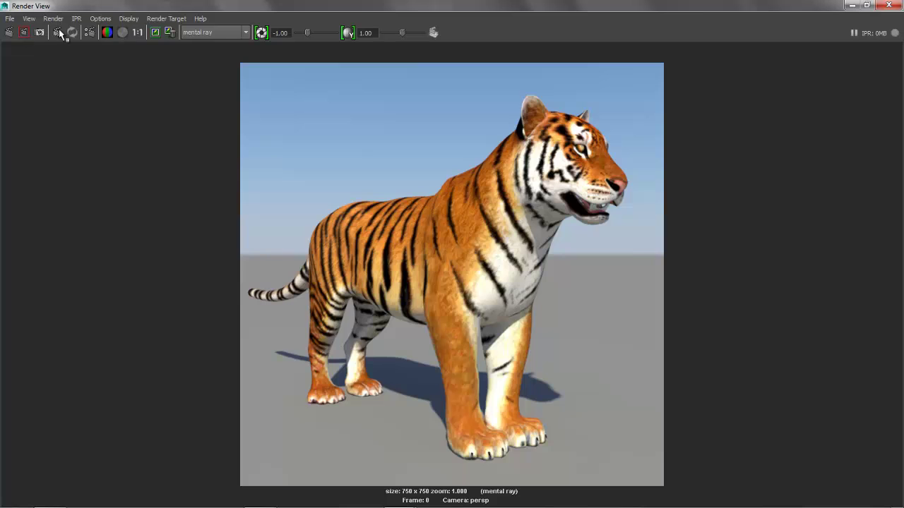
{"action": "left_click", "coordinate": [9, 33]}
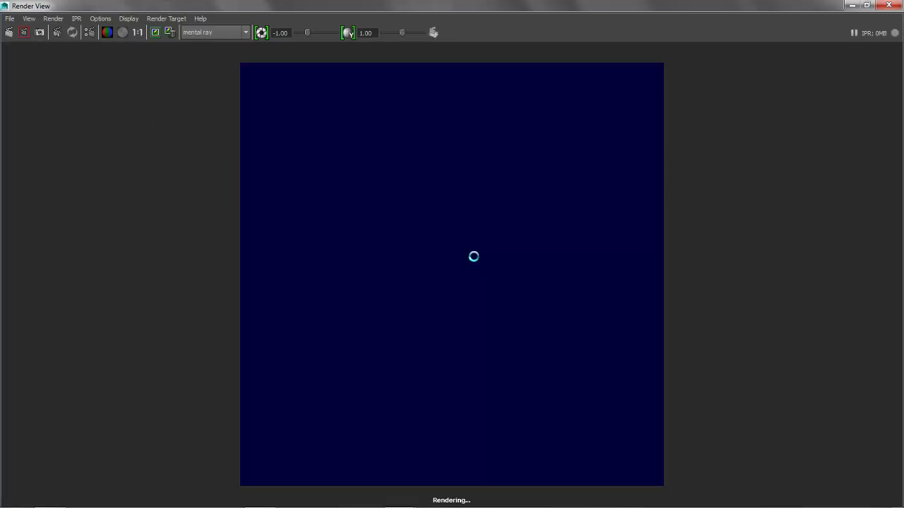